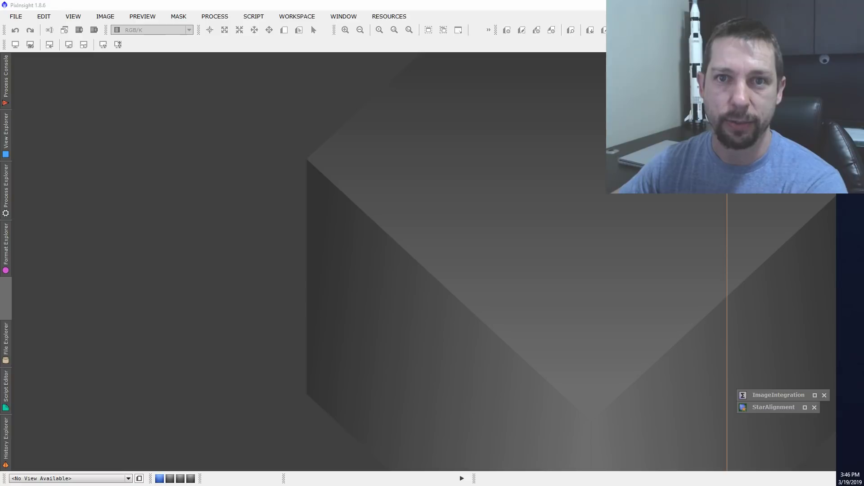
Open StarAlignment and set its output directory to a new folder named Aligned inside HH - TSX - No Dither.
click(754, 406)
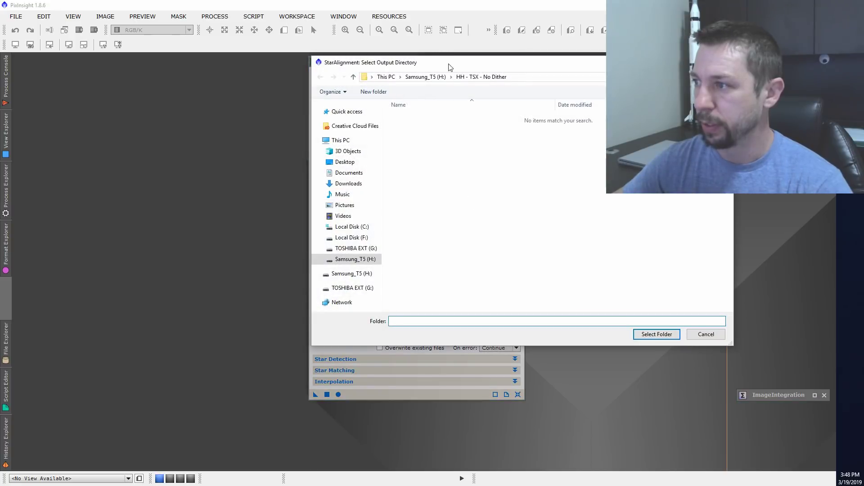
drag(453, 70, 371, 85)
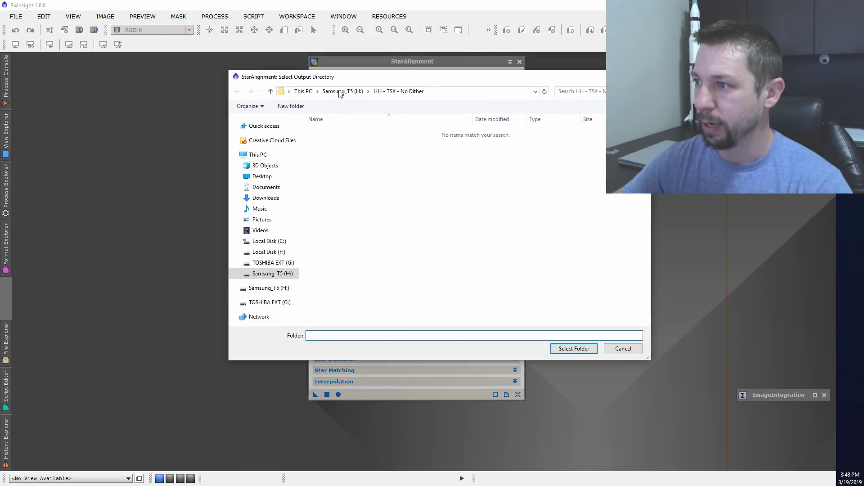
click(285, 108)
text(Aligned)
key(Return)
key(Return)
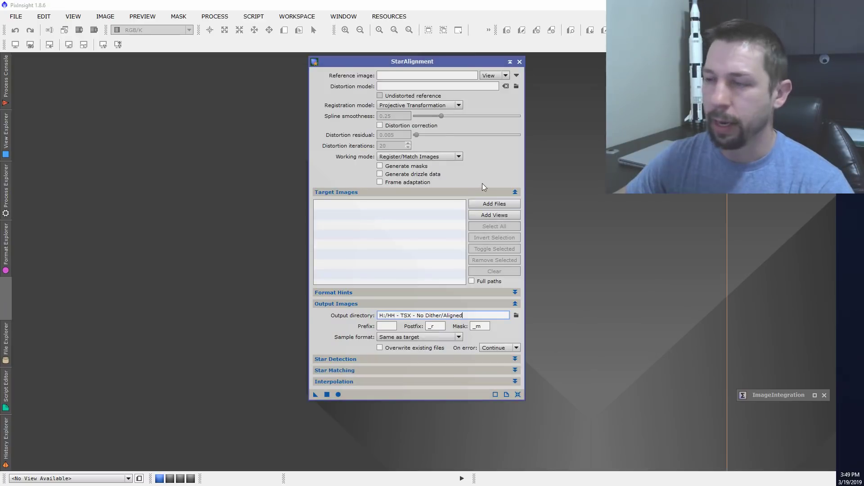
Add the IC 434 light frames 00002599 through 00002613 from HH - TSX - No Dither as StarAlignment target images.
click(488, 203)
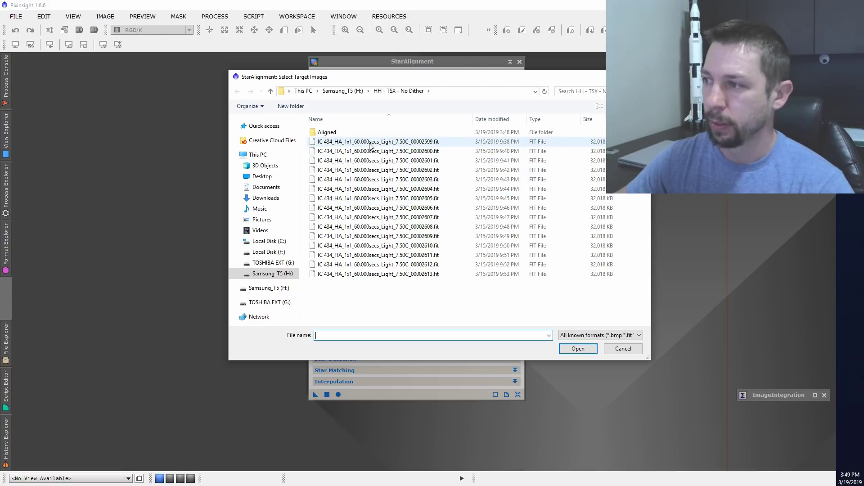
click(369, 142)
shift+click(379, 274)
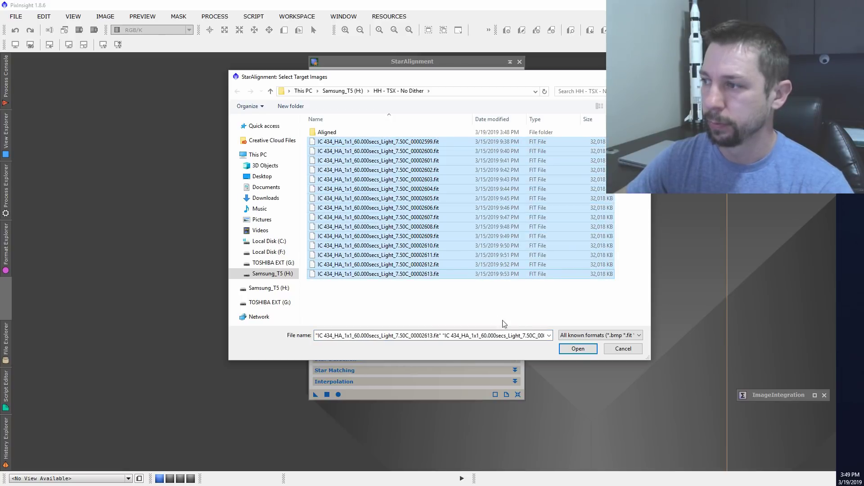
click(578, 348)
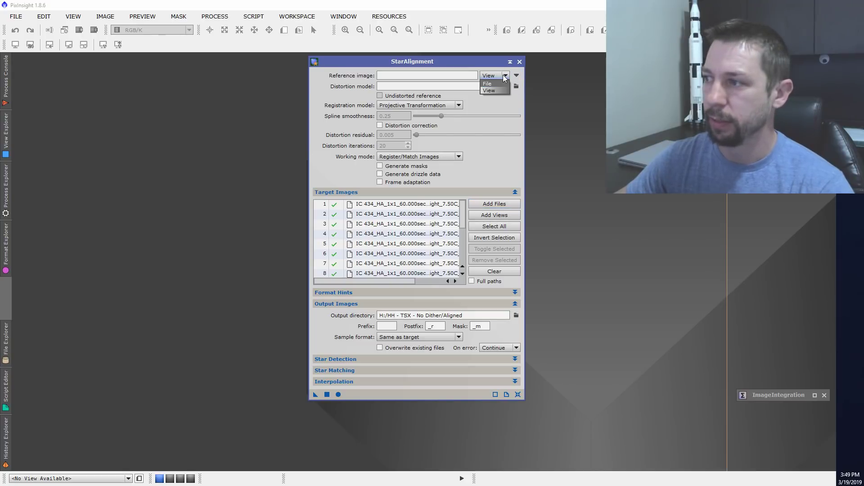
Use the file IC 434_HA_1x1_60.000secs_Light_7.50C_00002602.fit as the reference image and run the star alignment globally.
click(496, 82)
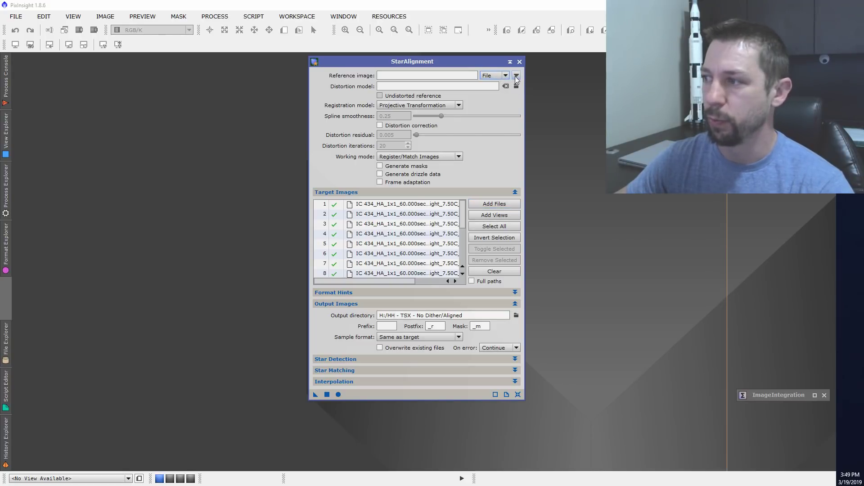
click(515, 77)
click(367, 170)
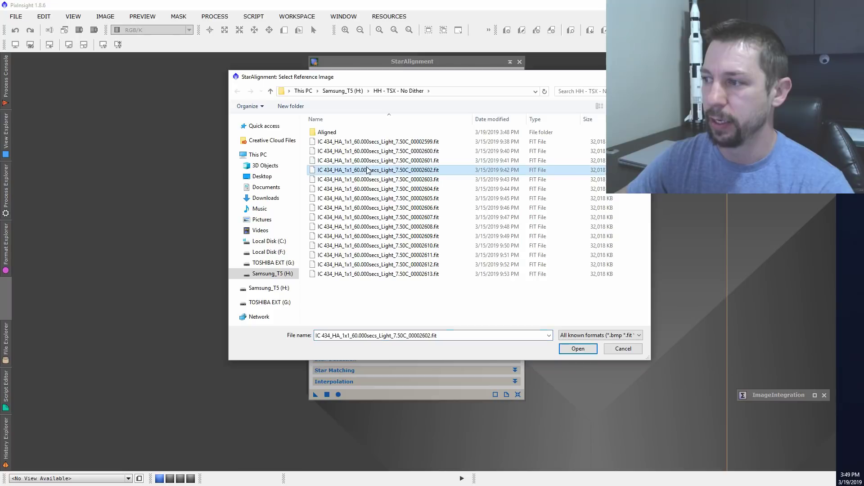
click(575, 351)
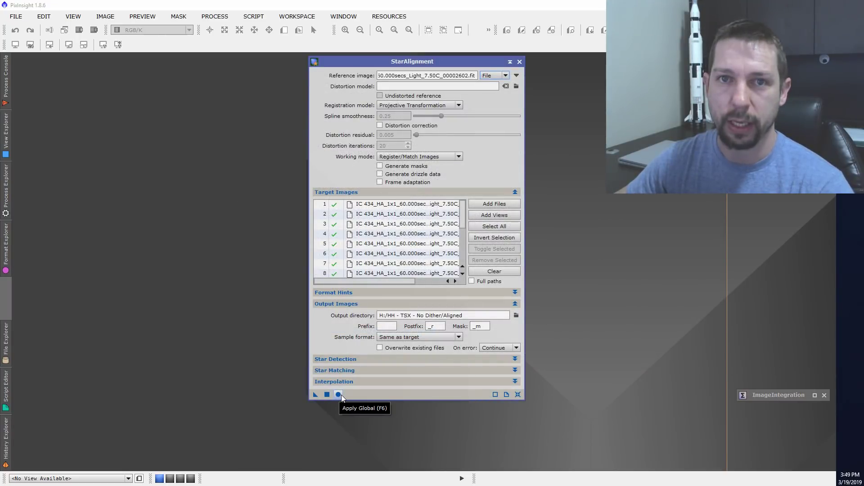
drag(354, 60, 397, 56)
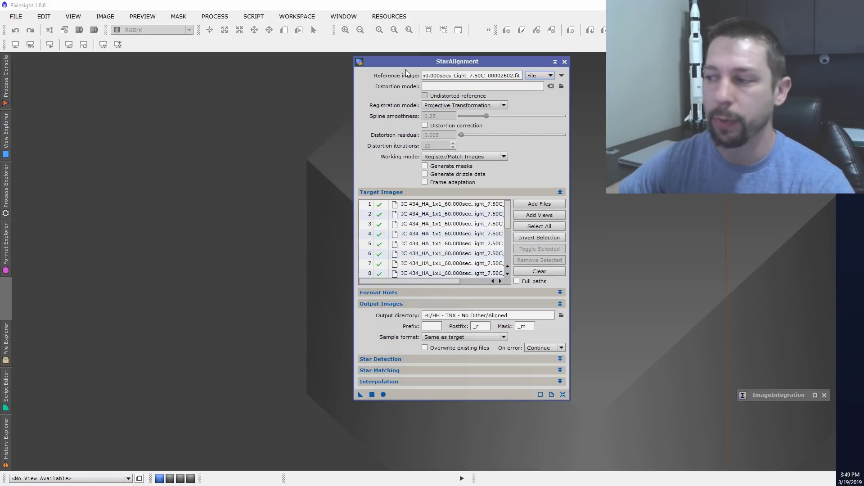
click(384, 395)
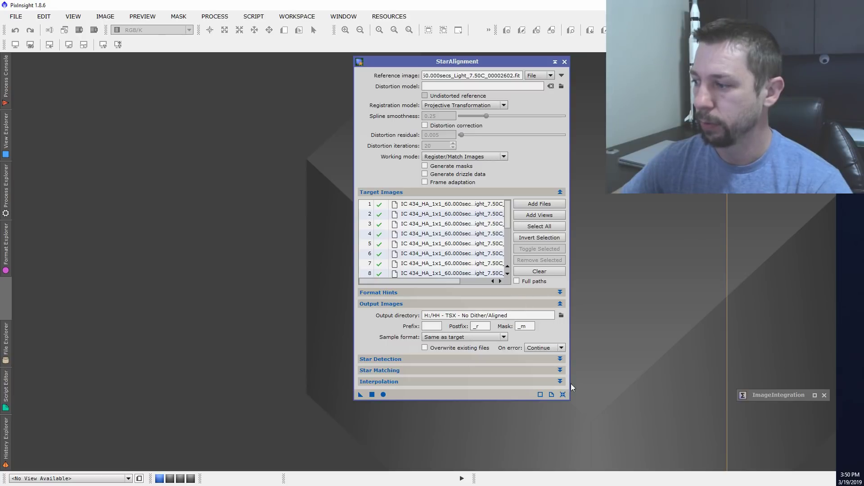
Reset StarAlignment and add Horsehead Nebula frames 1 to 15 from HH - SGP - Dither/Light as target images.
click(563, 394)
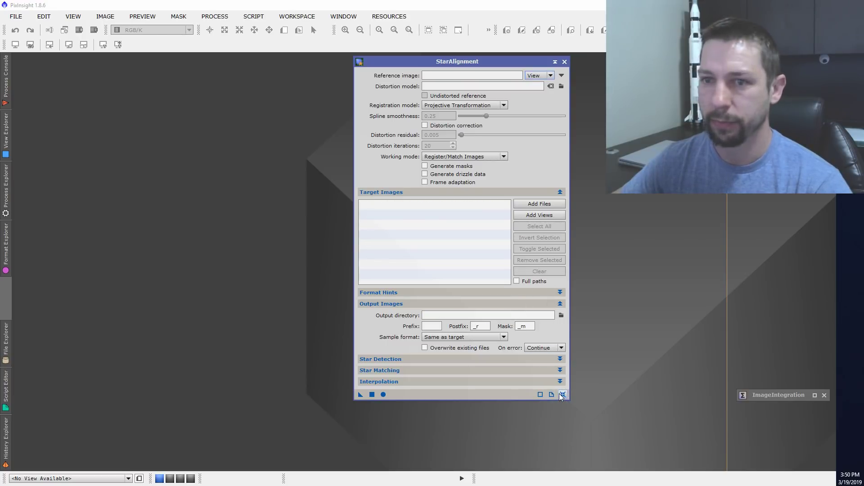
click(529, 206)
click(480, 78)
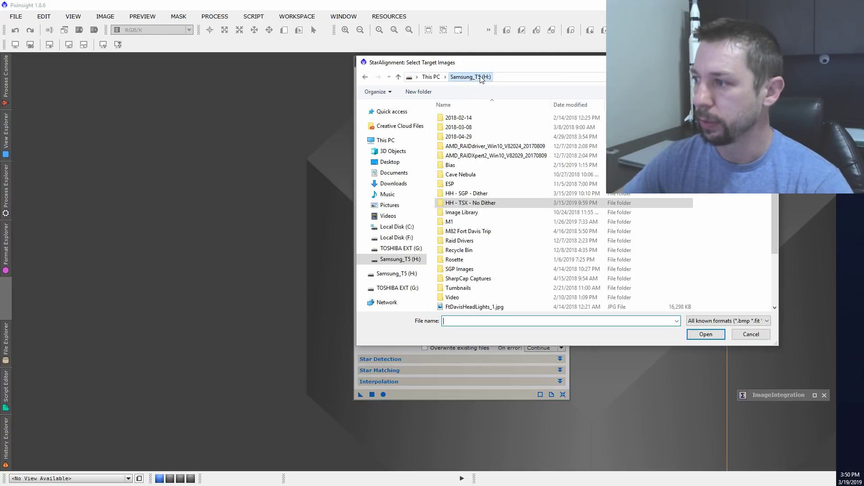
double_click(475, 194)
double_click(451, 120)
click(450, 121)
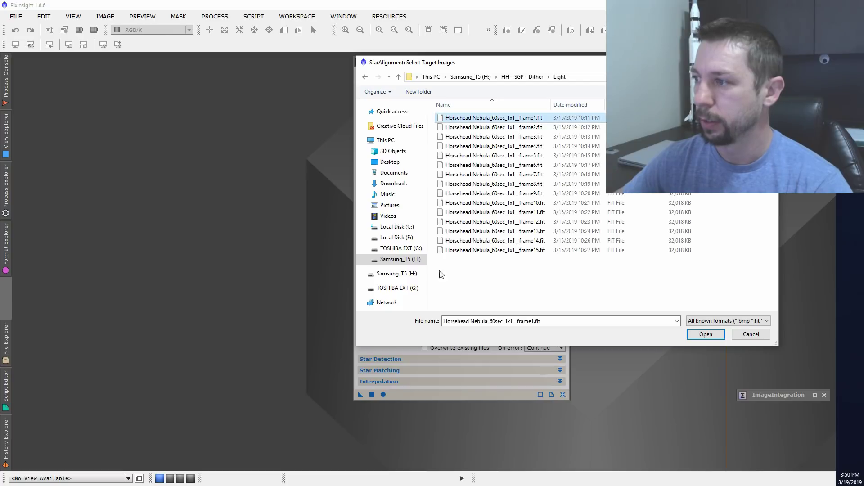
shift+click(493, 251)
click(702, 338)
Set the alignment output directory to a new folder named Aligned inside HH - SGP - Dither.
click(564, 316)
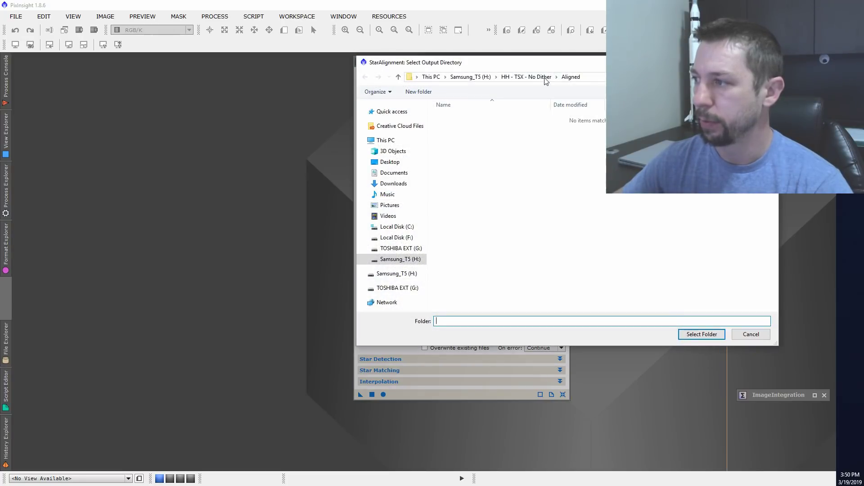
click(471, 76)
click(463, 194)
double_click(463, 194)
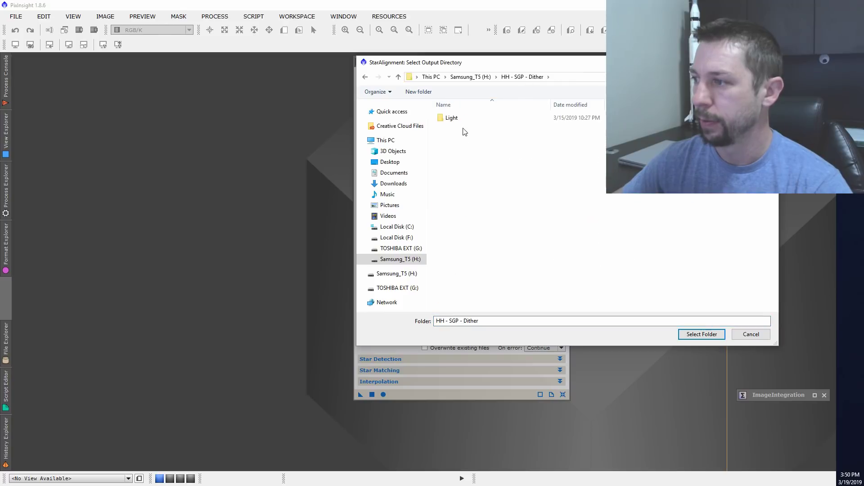
click(418, 91)
text(Aligned)
key(Return)
key(Return)
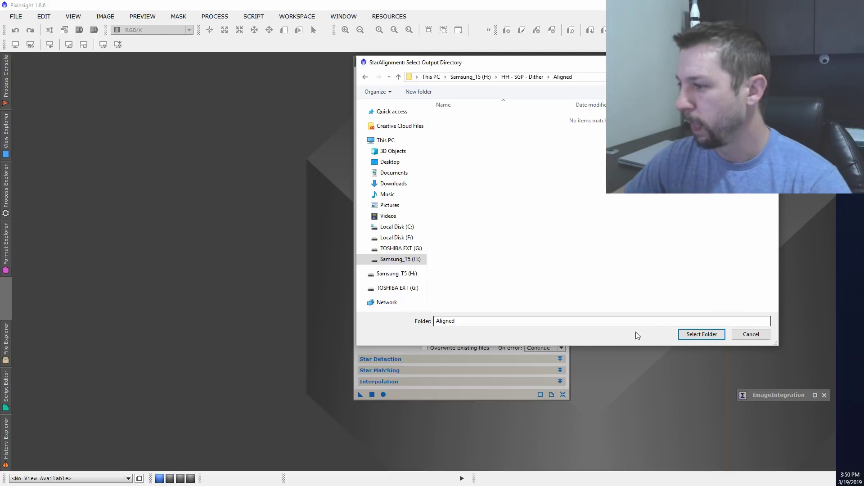
click(704, 334)
Use the file Horsehead Nebula_60sec_1x1__frame5.fit as the reference, run the alignment globally, and collapse StarAlignment.
click(551, 76)
click(554, 78)
click(561, 75)
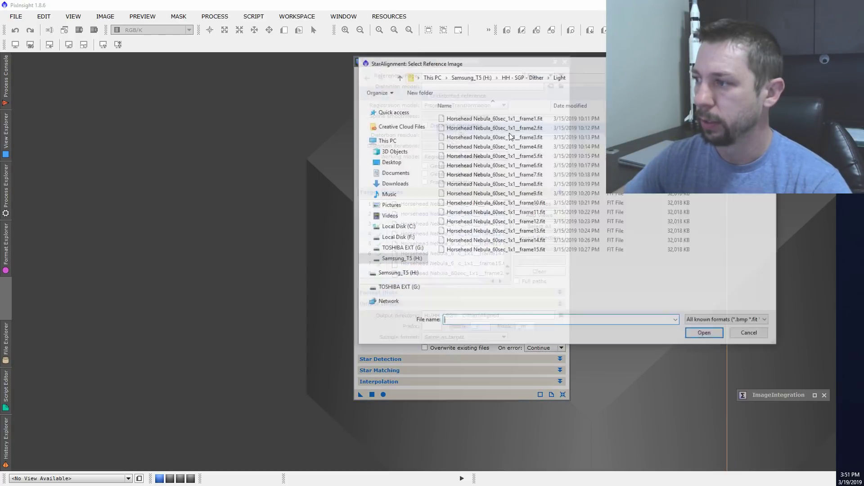
click(467, 157)
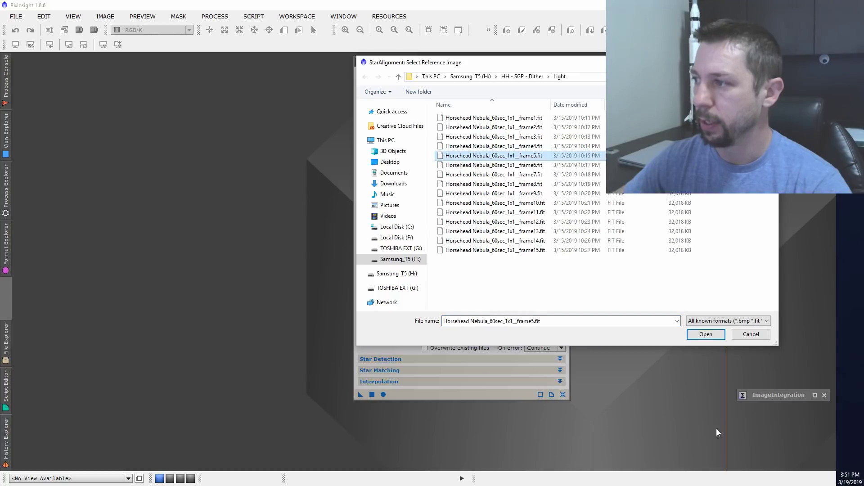
click(712, 336)
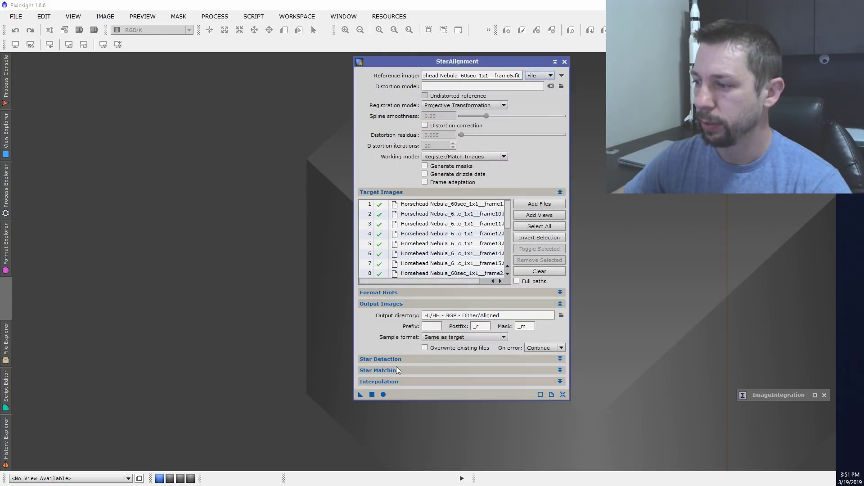
click(383, 397)
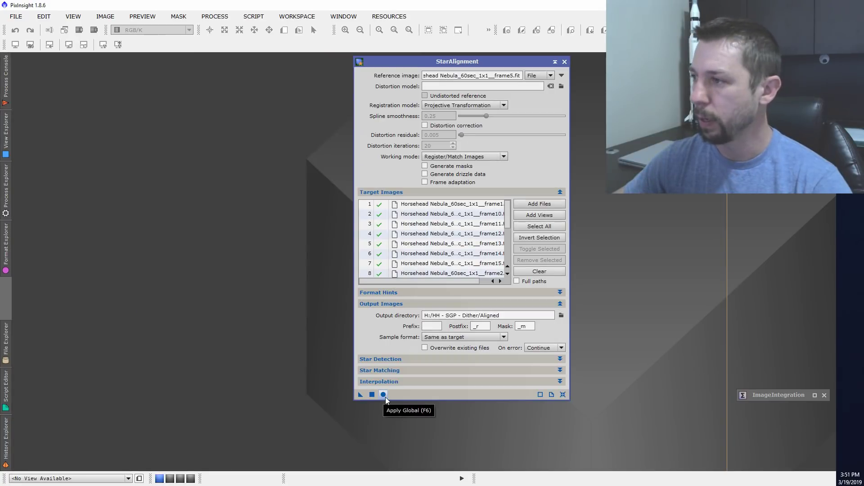
click(555, 60)
double_click(555, 60)
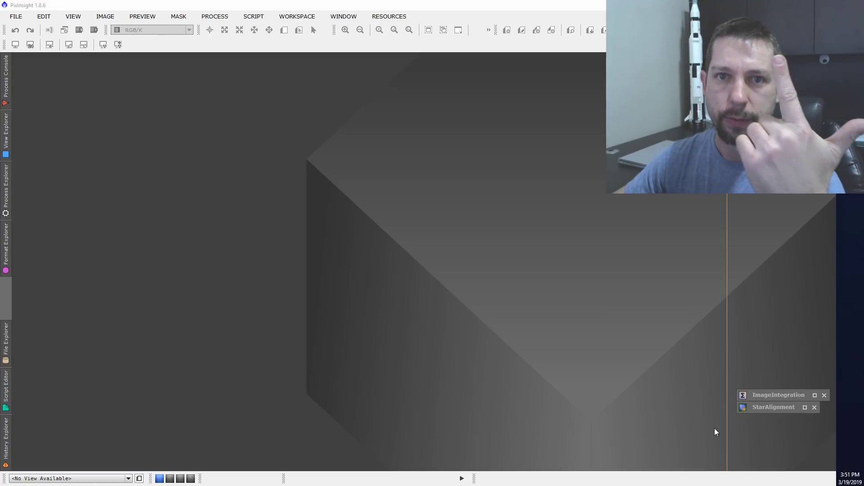
Open ImageIntegration and add all aligned IC 434 frames from HH - TSX - No Dither/Aligned as input images.
double_click(779, 394)
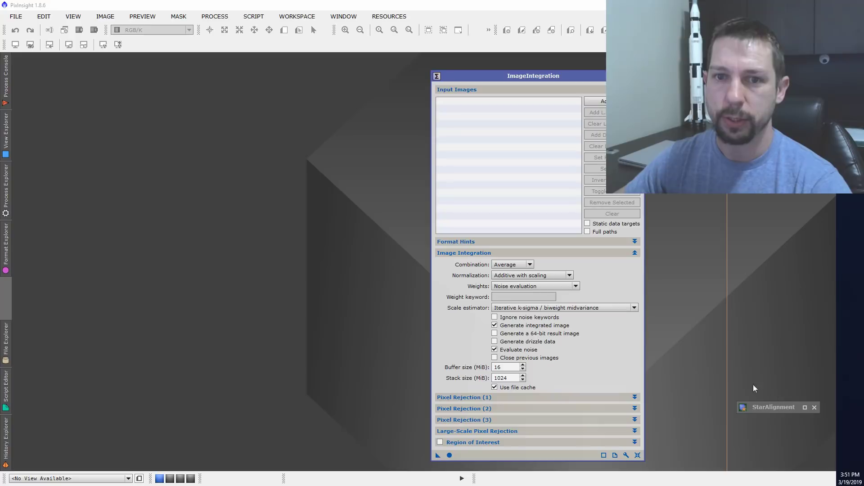
drag(563, 76, 213, 66)
click(254, 90)
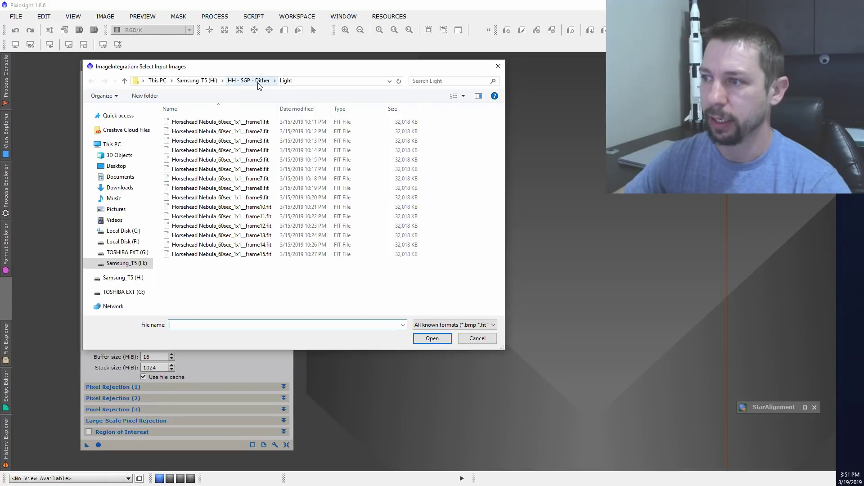
click(199, 85)
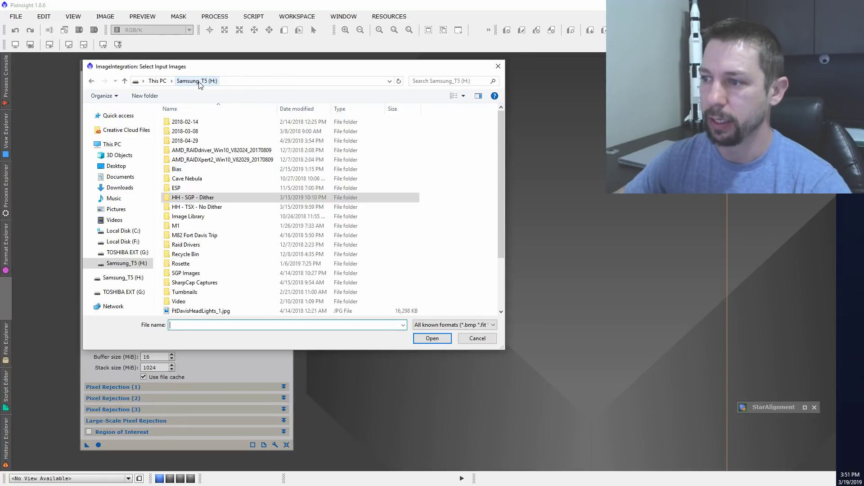
double_click(204, 207)
double_click(189, 121)
click(202, 121)
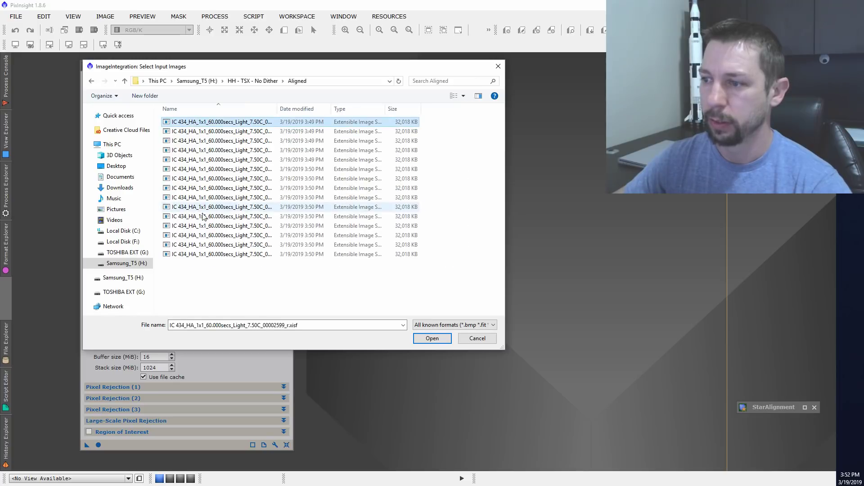
shift+click(205, 254)
click(433, 339)
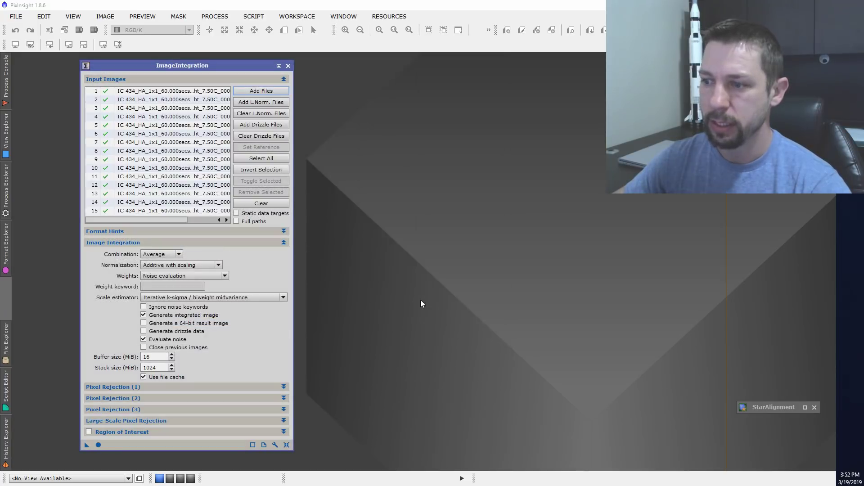
Set the integration normalization to No normalization and the weights to Don't care (all weights = 1).
click(180, 265)
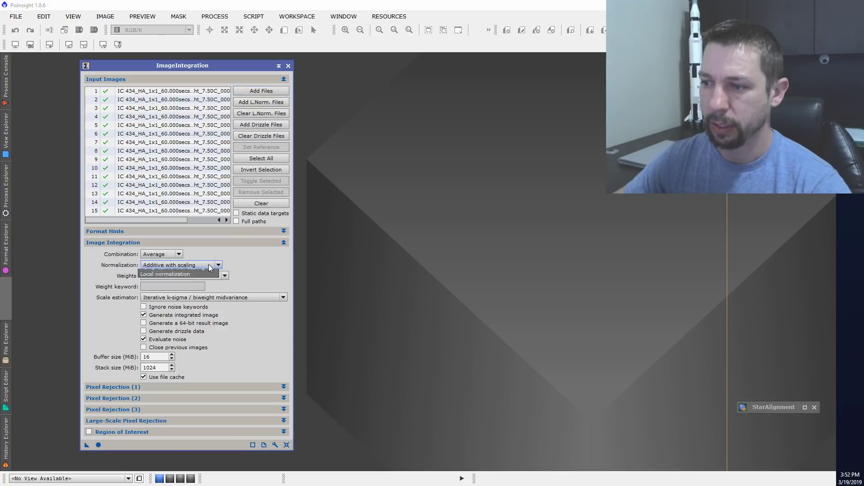
click(162, 273)
click(198, 276)
click(198, 284)
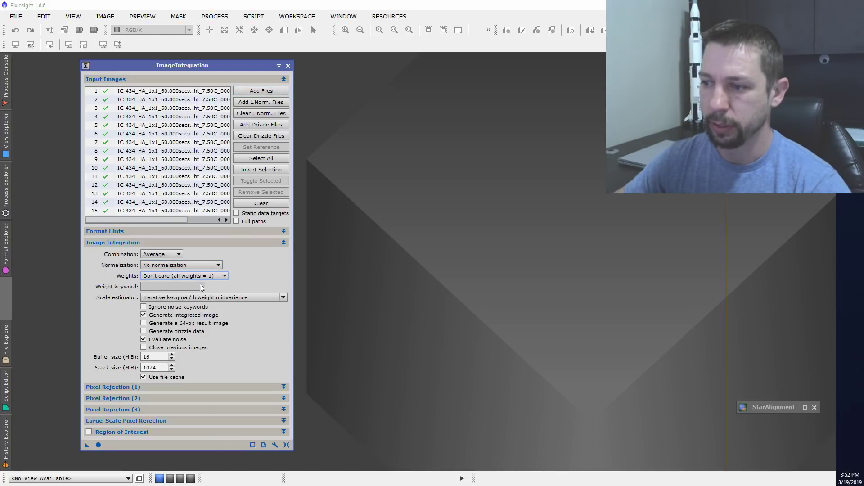
Set pixel rejection to Winsorized Sigma Clipping with No normalization, run the integration, and move the ImageIntegration window clear of the results.
click(243, 239)
click(231, 254)
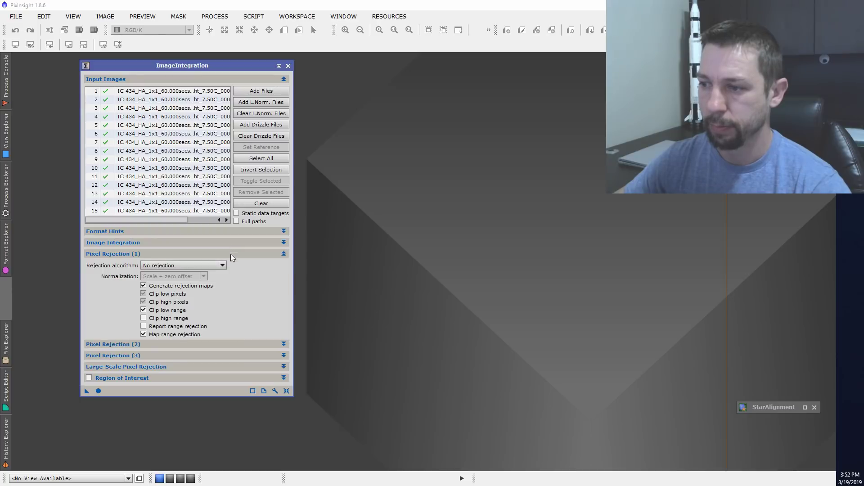
click(222, 266)
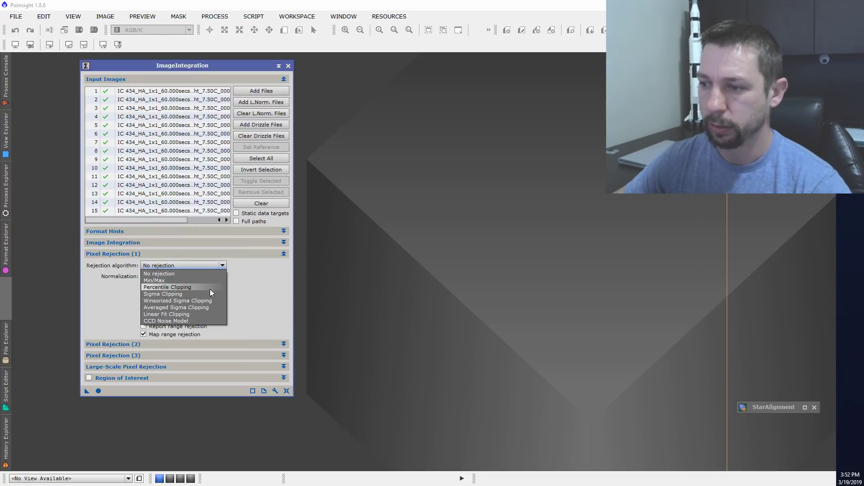
click(207, 300)
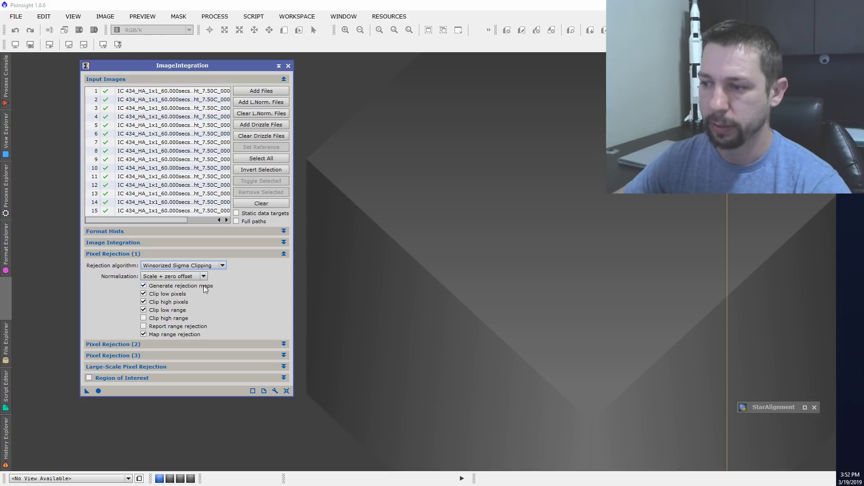
click(196, 276)
click(194, 283)
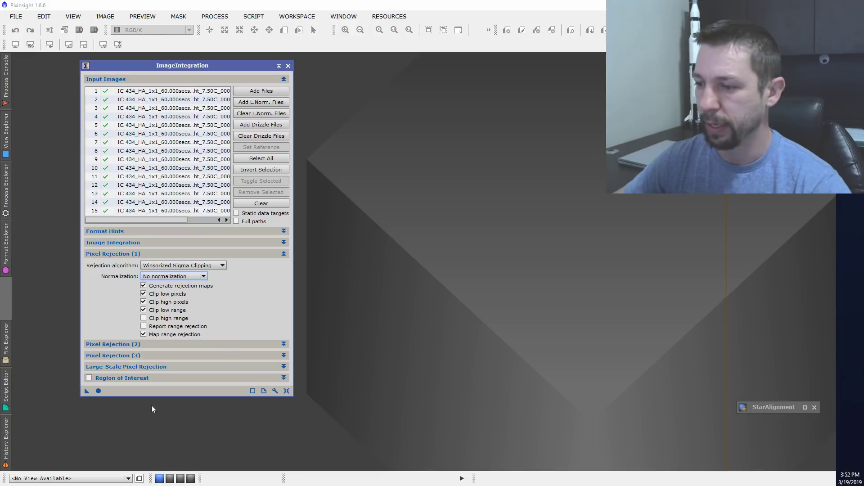
click(98, 391)
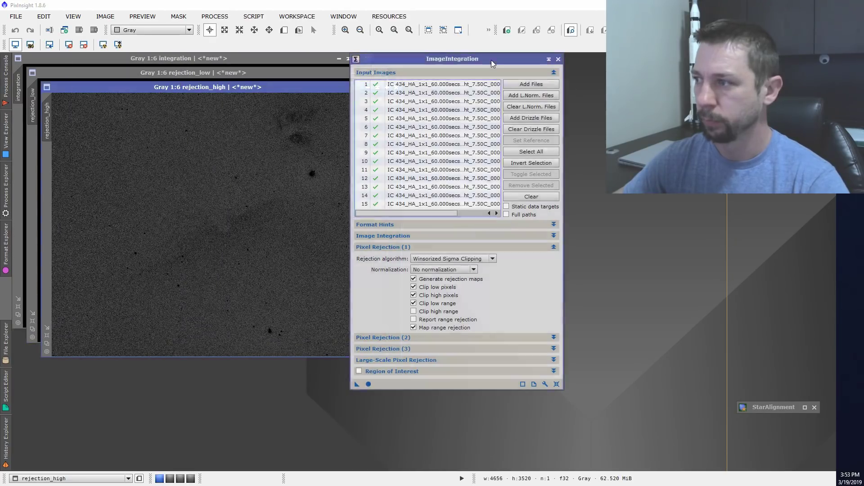
drag(491, 60, 598, 64)
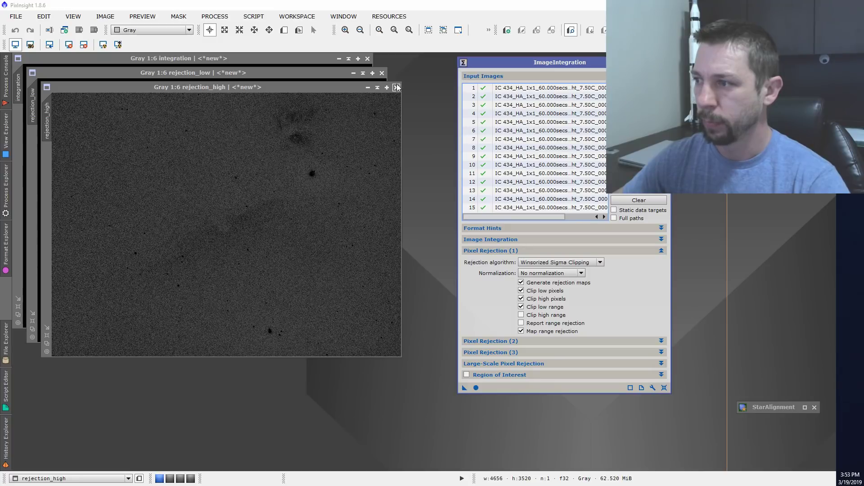
Close both rejection maps and save the integration image as the FITS file Stacked_NoDither in 32-bit IEEE 754 floating point format.
click(396, 87)
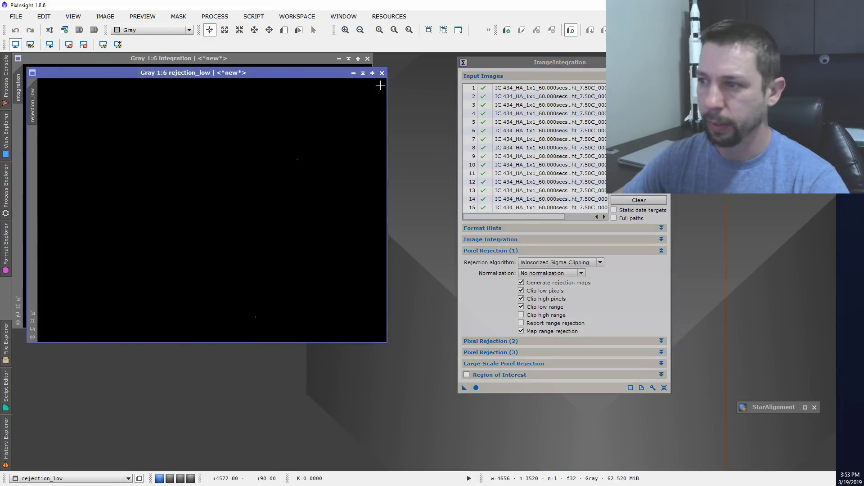
click(382, 72)
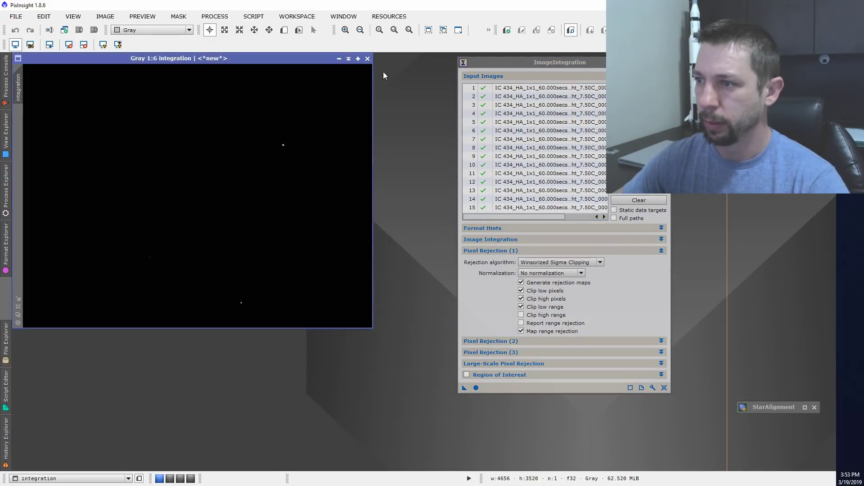
click(16, 16)
click(40, 96)
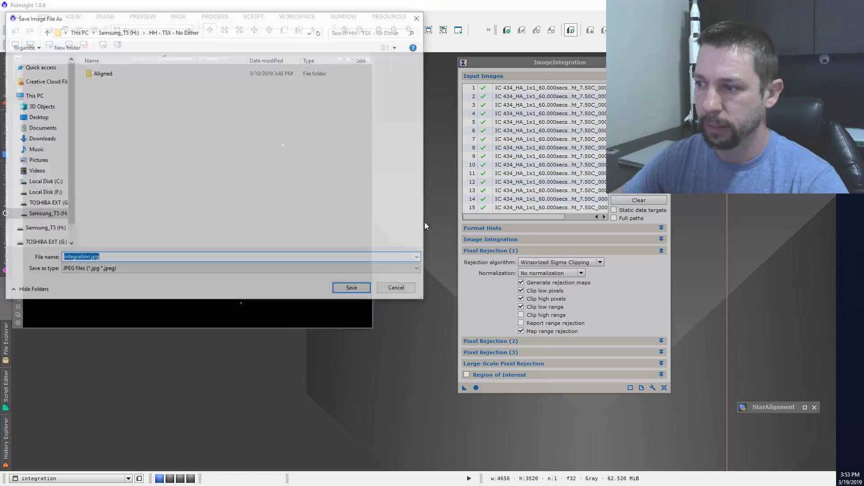
click(106, 271)
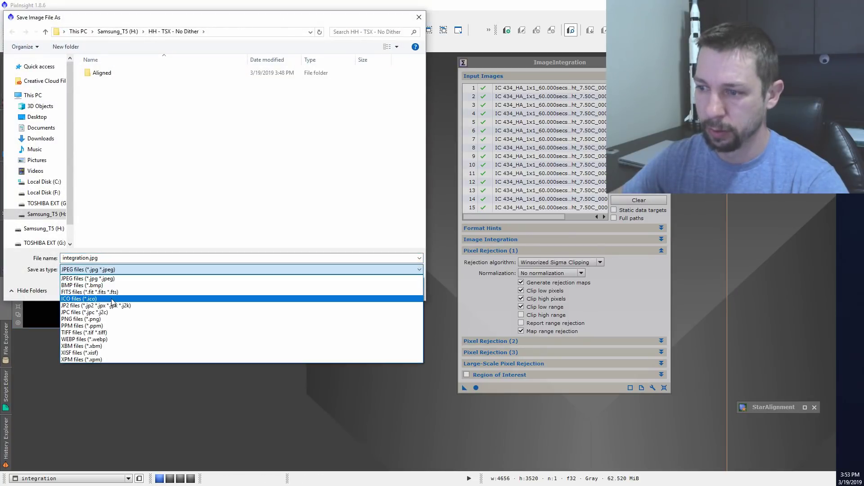
click(111, 292)
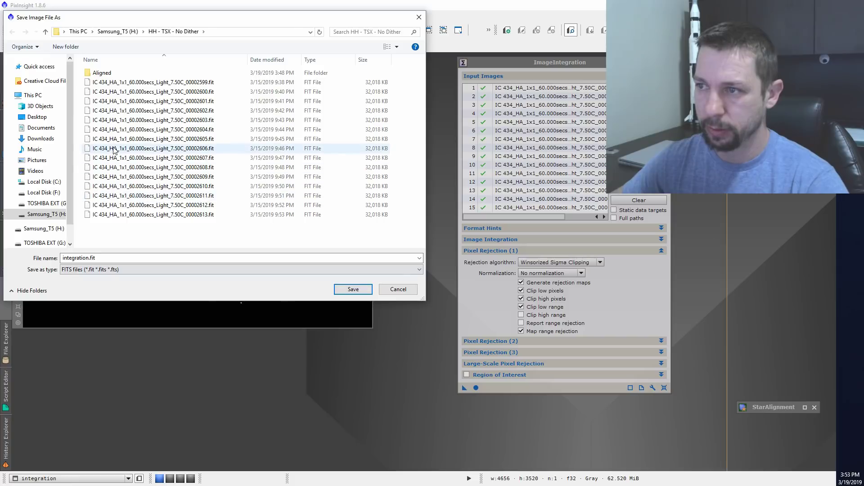
double_click(105, 258)
text(Stacked_NoDither)
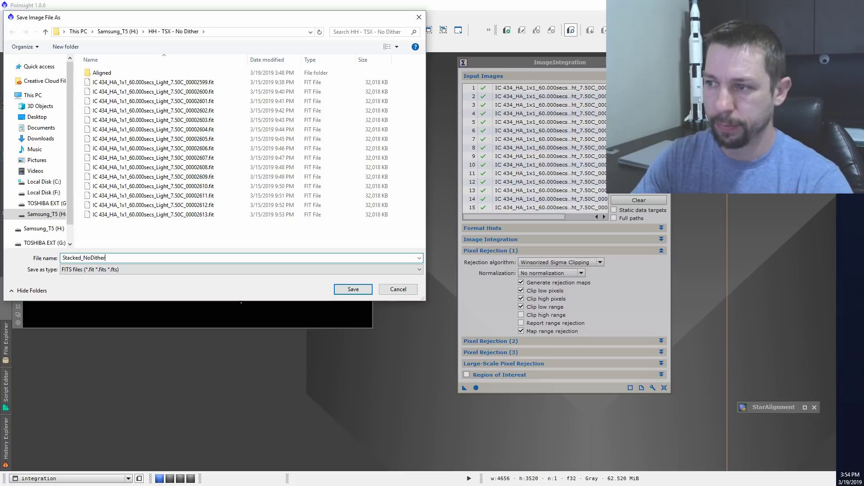
click(362, 293)
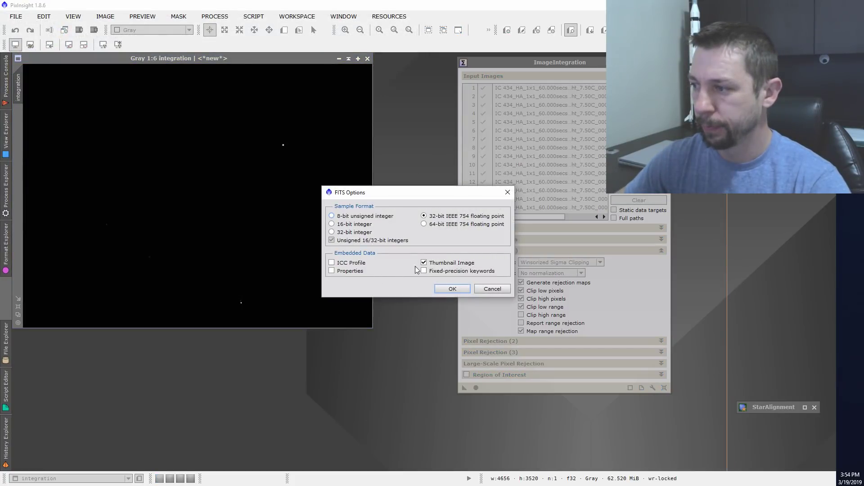
click(444, 287)
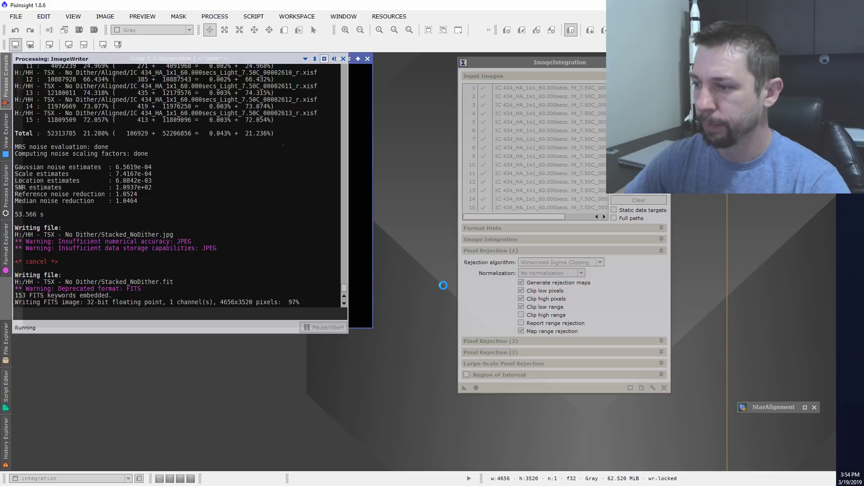
Replace the ImageIntegration inputs with all aligned Horsehead Nebula frames from HH - SGP - Dither/Aligned and run the integration.
click(633, 200)
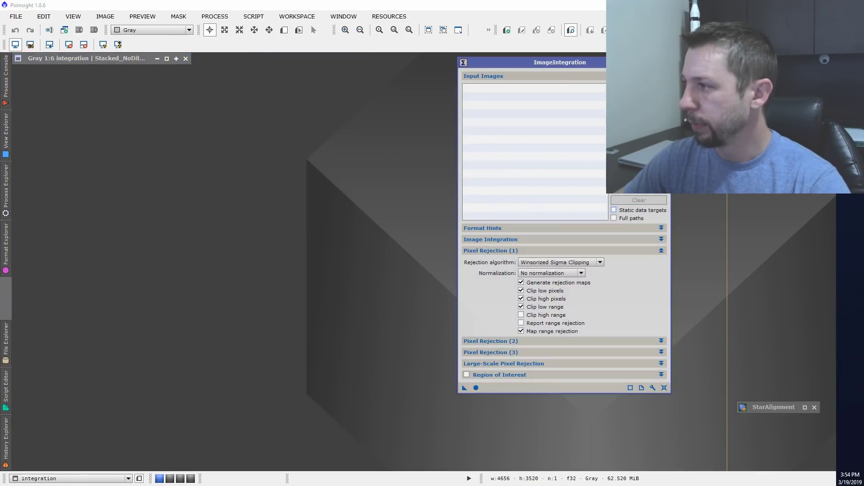
click(635, 89)
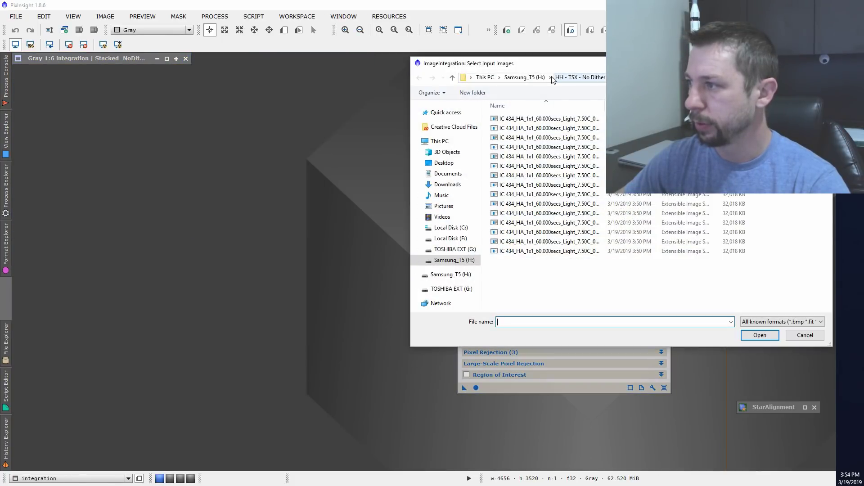
click(524, 78)
double_click(533, 195)
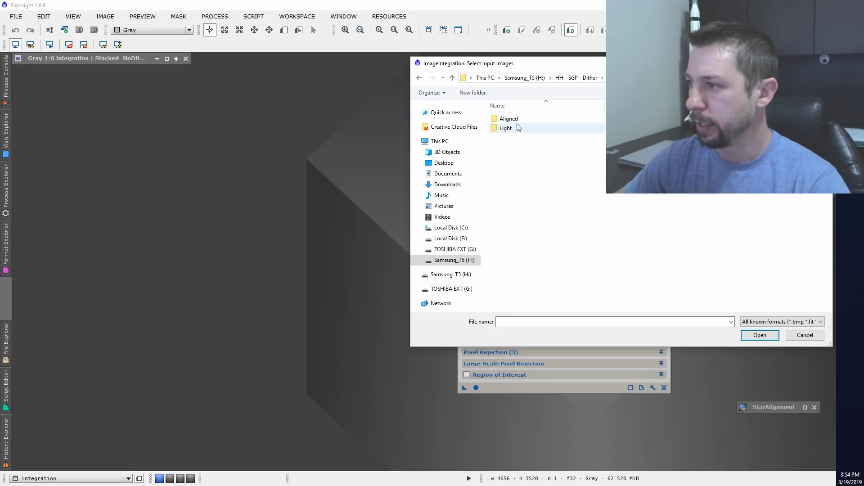
double_click(509, 119)
click(513, 119)
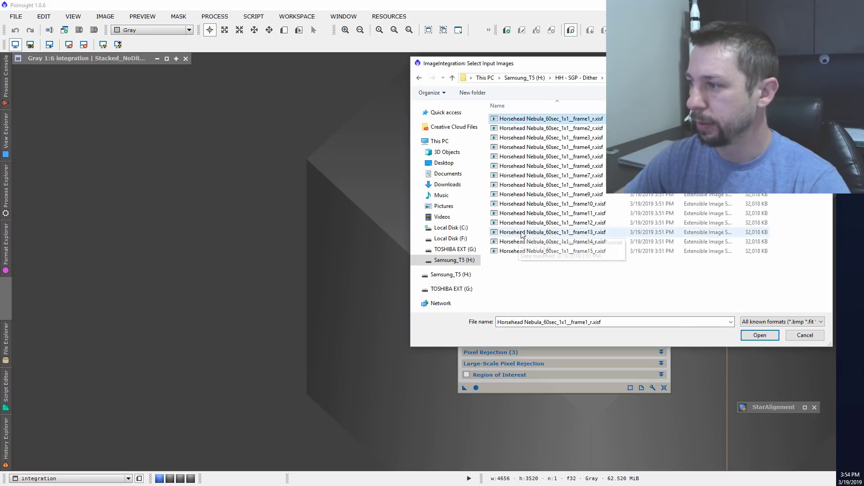
key(ctrl+a)
click(759, 335)
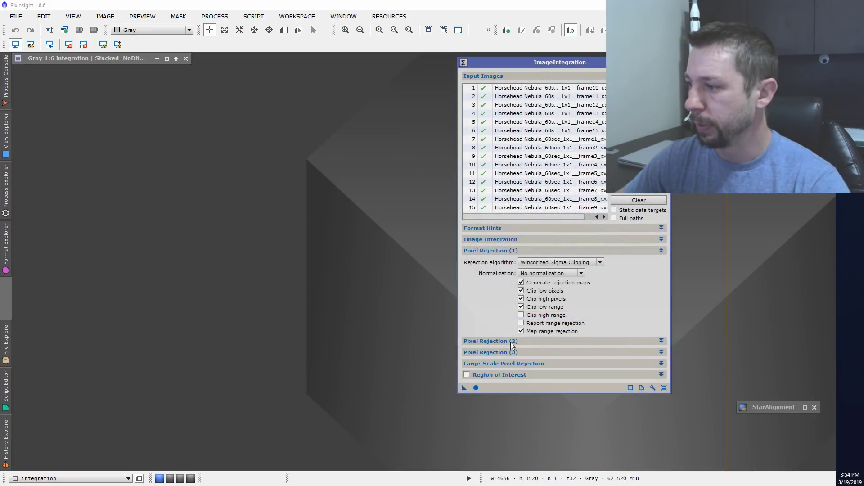
click(476, 388)
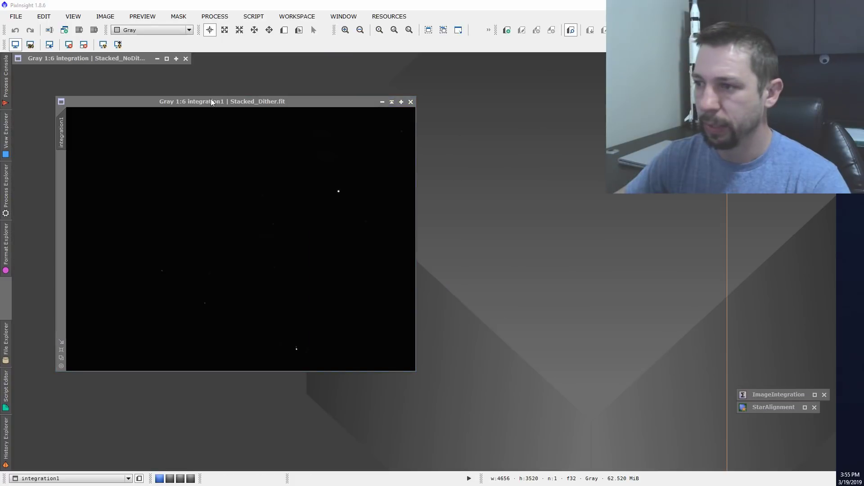
Move the Stacked_Dither image clear and stretch Stacked_NoDither with HistogramTransformation at midtones 0.02531646, checking it in the real-time preview.
drag(183, 104, 326, 202)
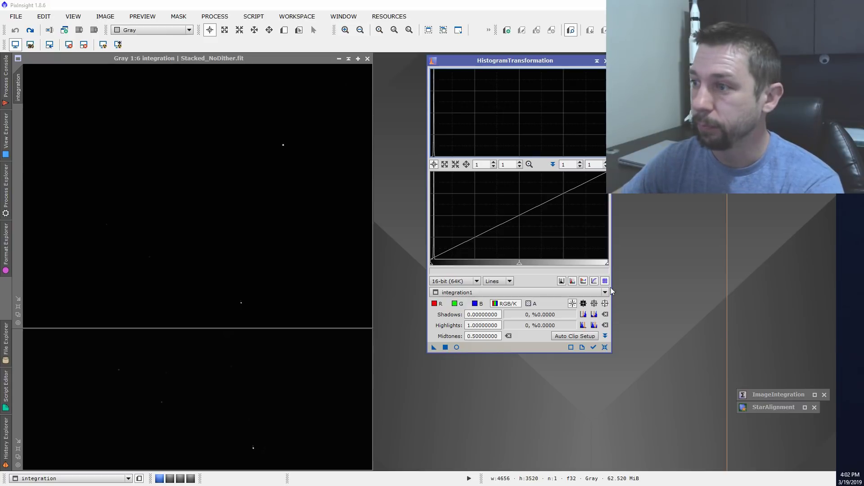
click(285, 56)
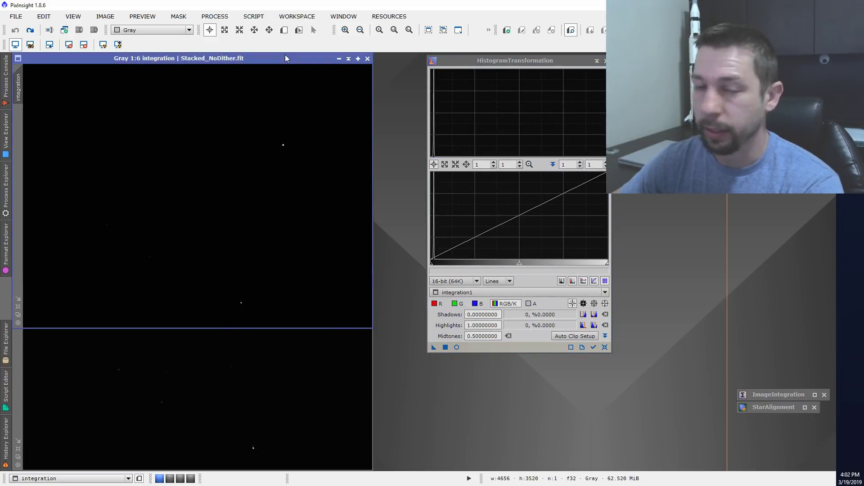
click(457, 349)
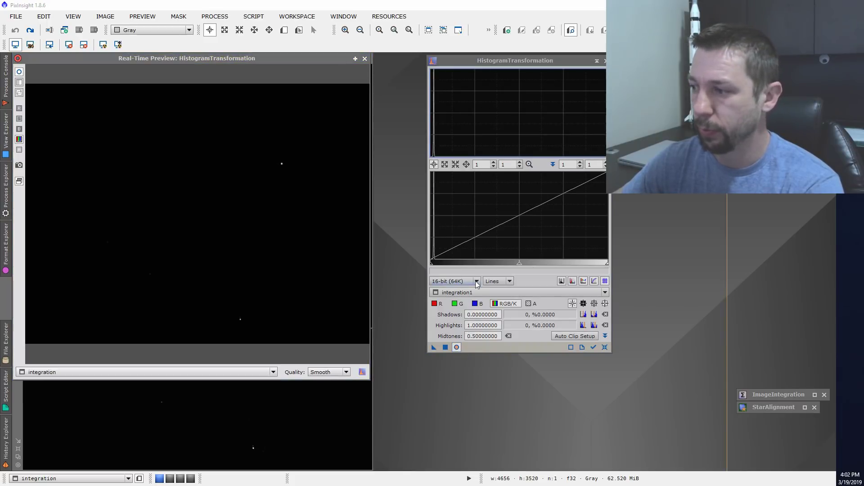
drag(519, 266, 435, 268)
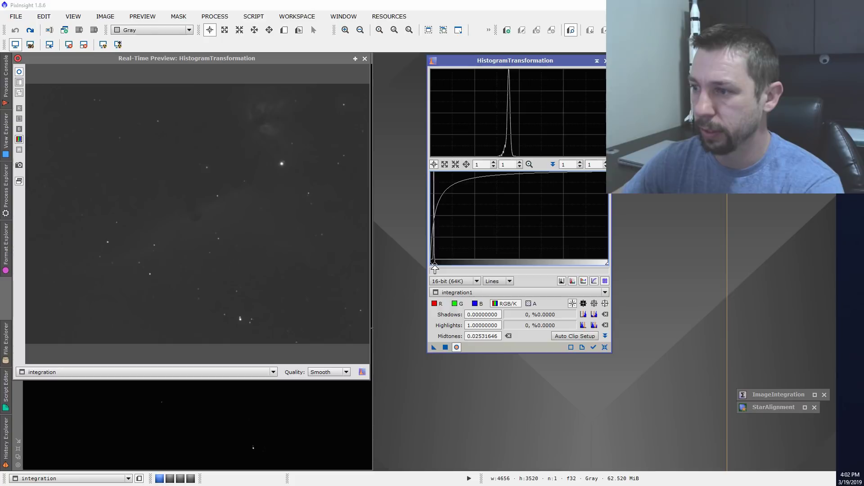
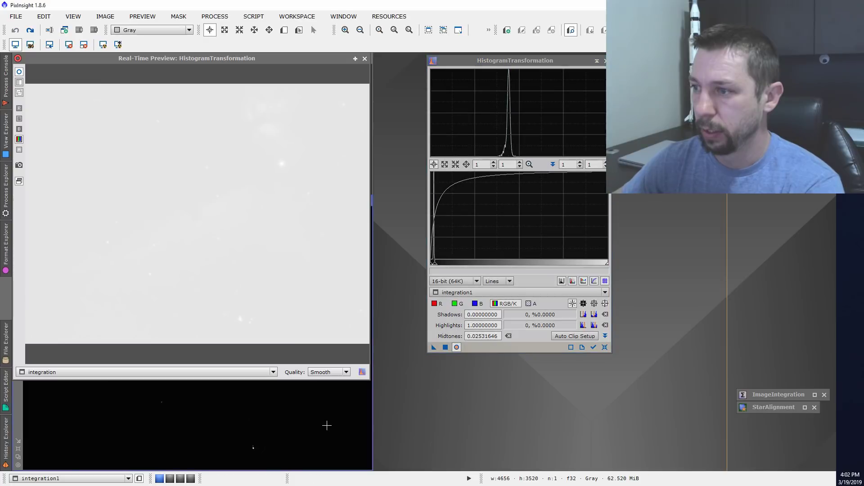
click(365, 59)
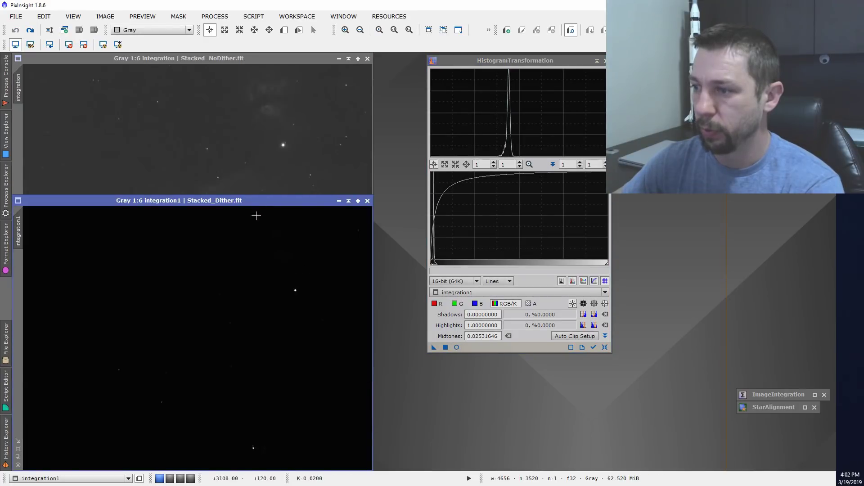
Apply the same histogram stretch to Stacked_Dither, reset HistogramTransformation, and close the real-time preview.
click(457, 347)
click(445, 347)
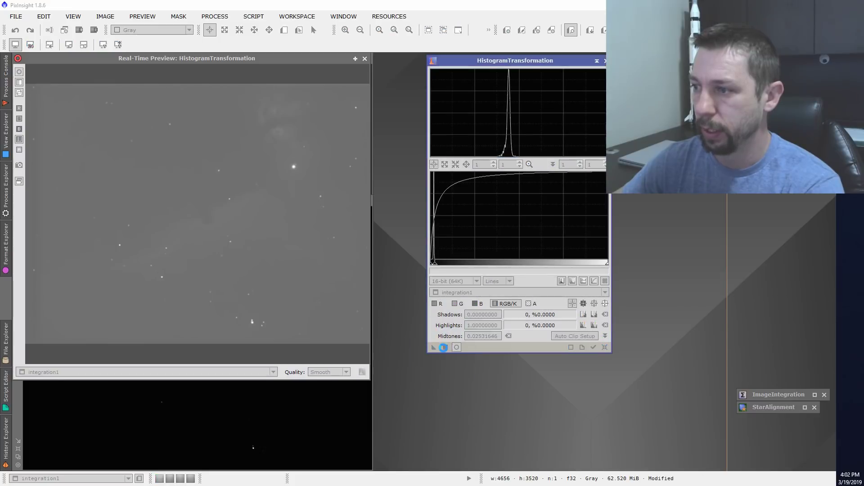
click(603, 347)
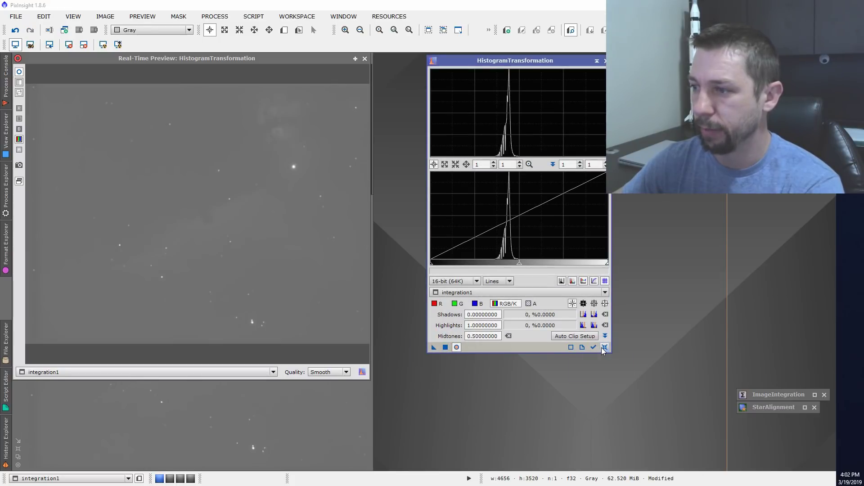
click(365, 59)
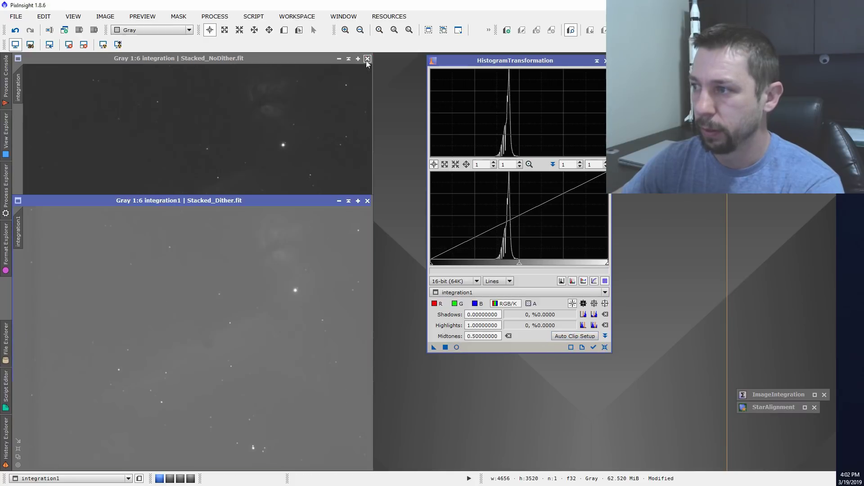
Compare the histograms of the integration and integration1 views in HistogramTransformation.
click(285, 58)
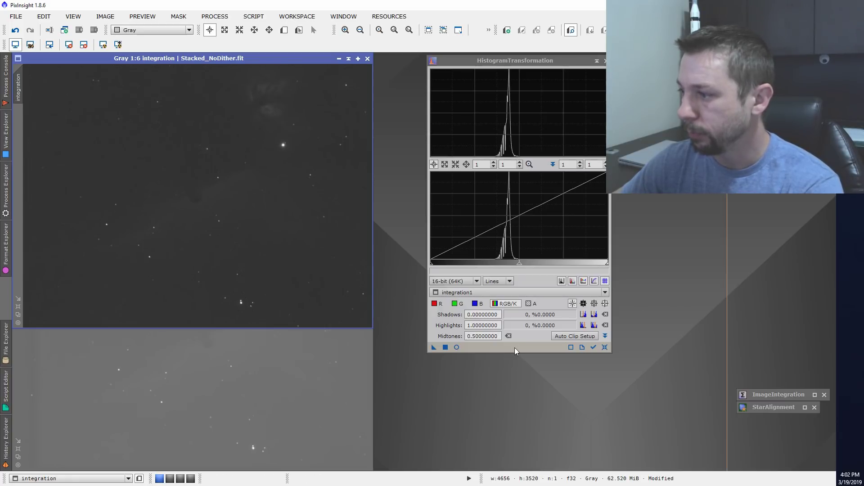
click(481, 293)
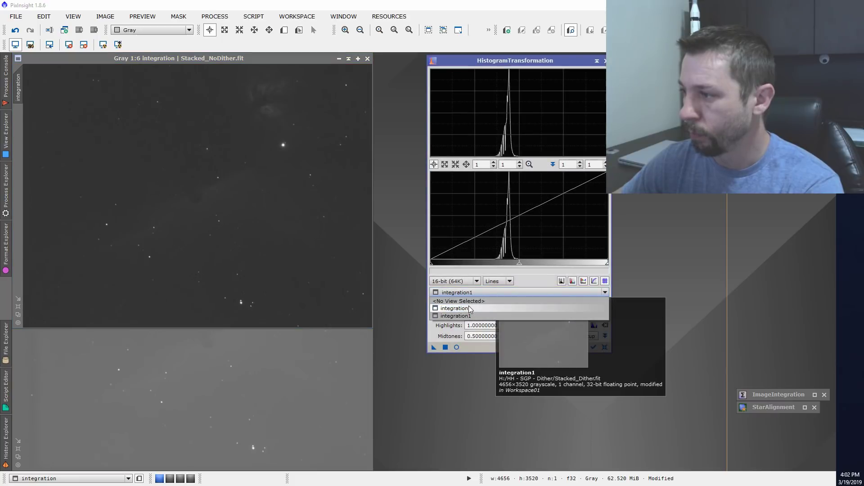
click(469, 308)
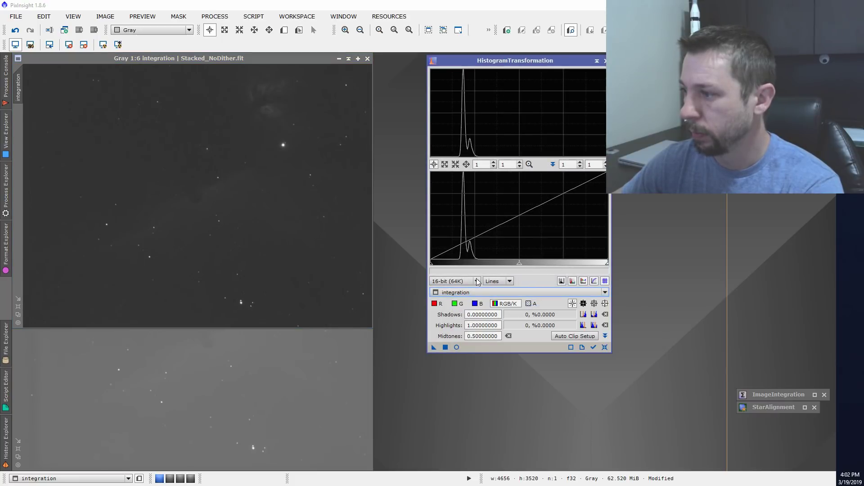
click(485, 290)
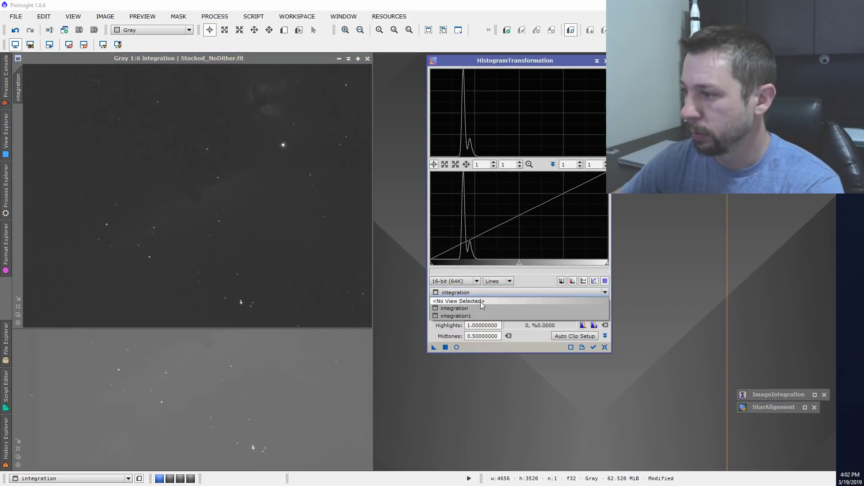
click(473, 314)
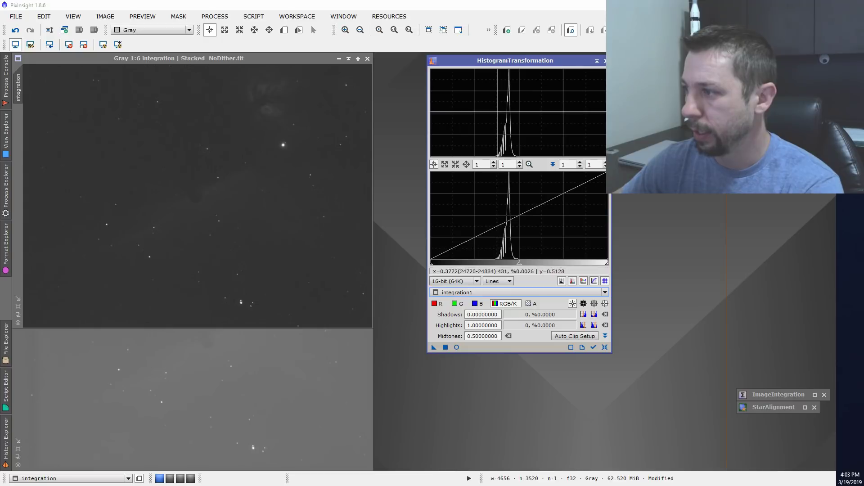
click(478, 293)
click(473, 309)
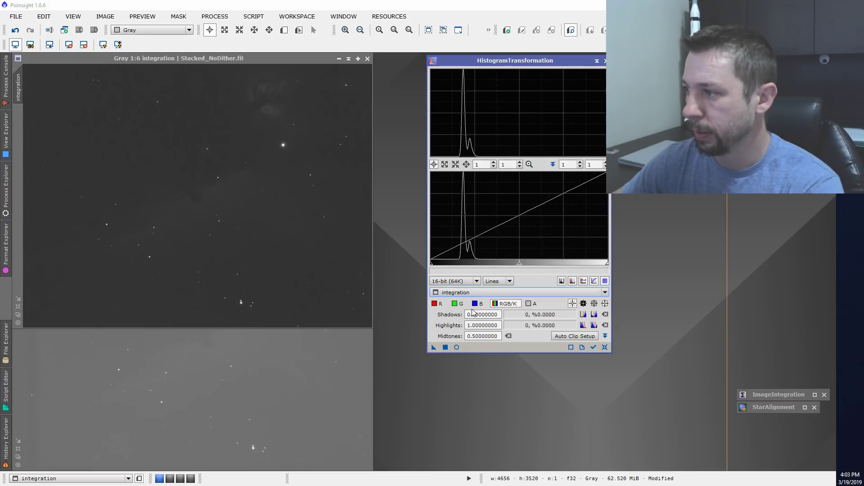
Stretch Stacked_NoDither further with midtones 0.27341772 using the real-time preview, and reset HistogramTransformation.
drag(519, 264, 479, 266)
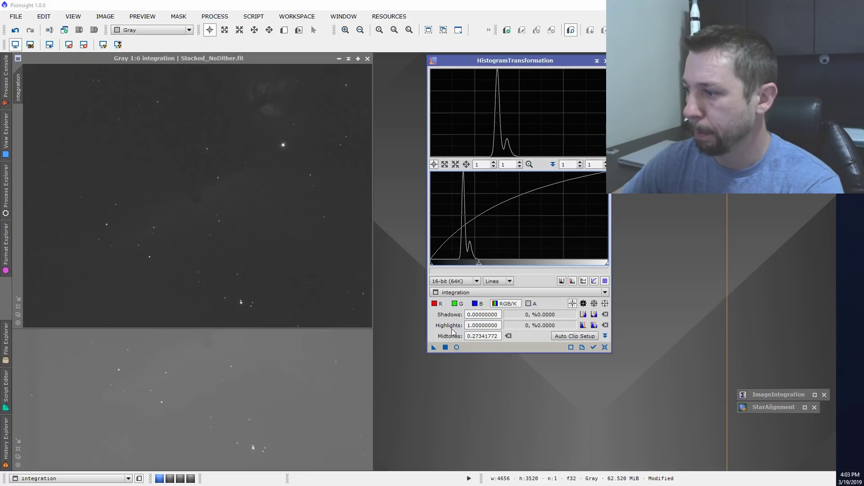
click(456, 347)
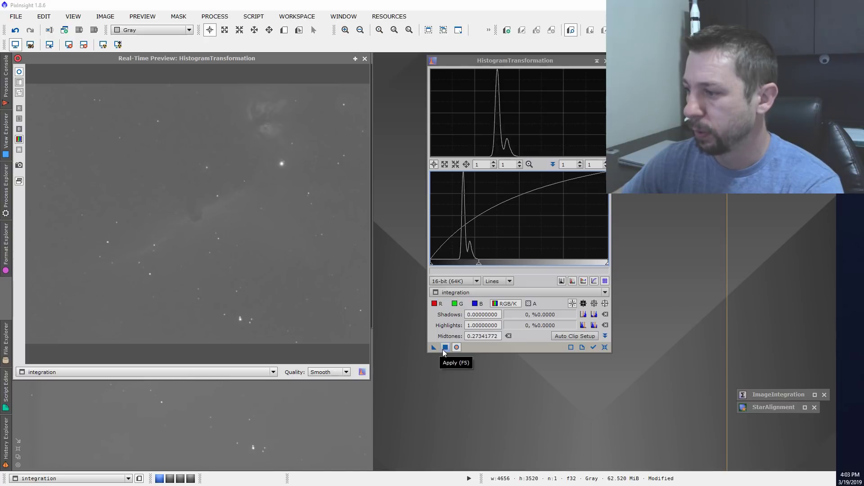
click(445, 347)
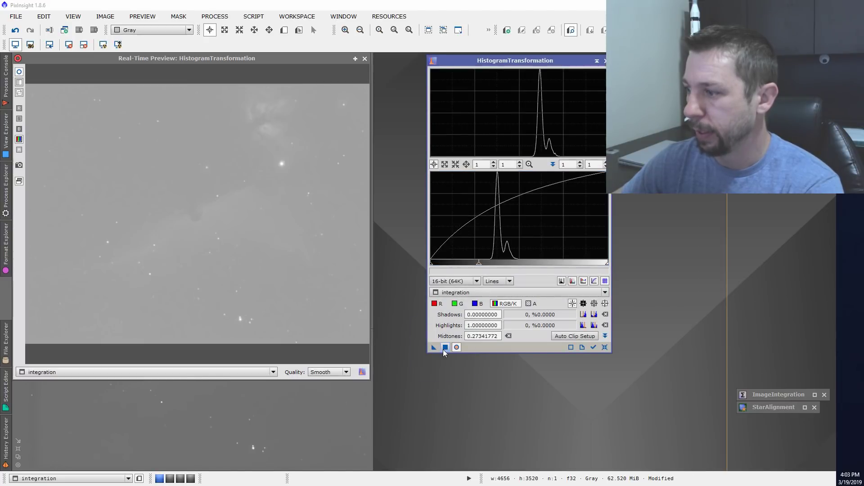
click(604, 347)
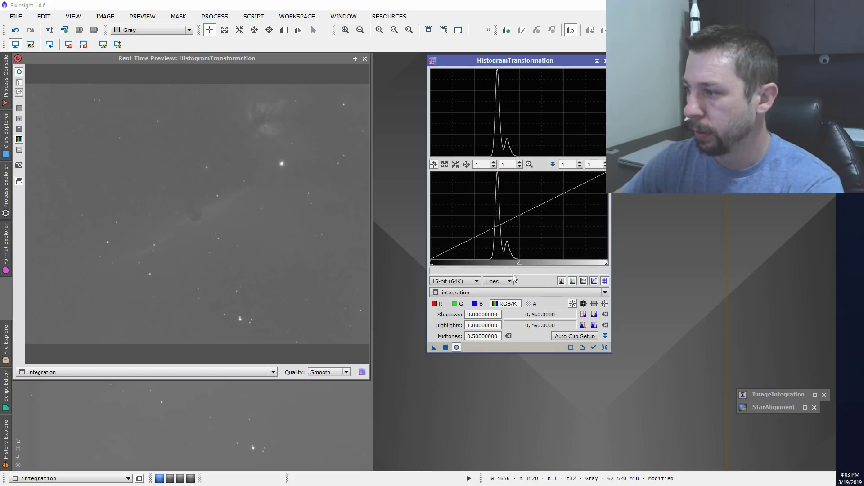
Compare both views' histograms, stretch Stacked_NoDither with midtones 0.43544304, reset HistogramTransformation, and close the real-time preview.
click(491, 293)
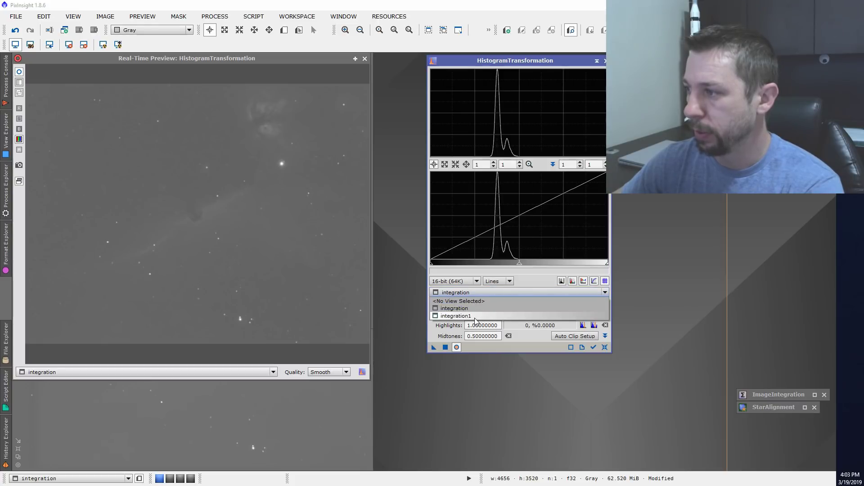
click(477, 315)
click(476, 295)
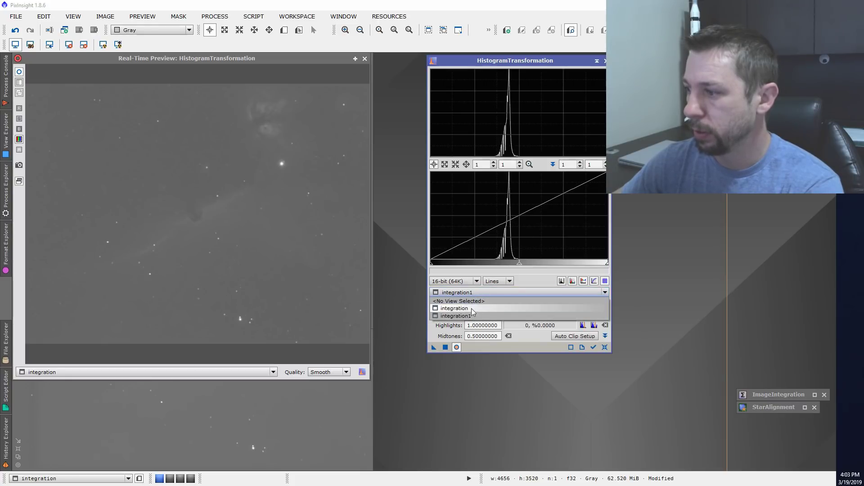
click(468, 309)
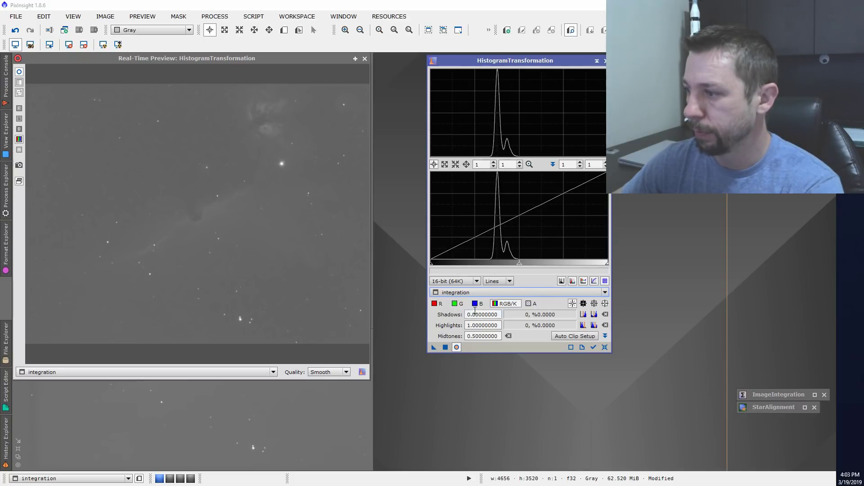
drag(519, 266, 508, 266)
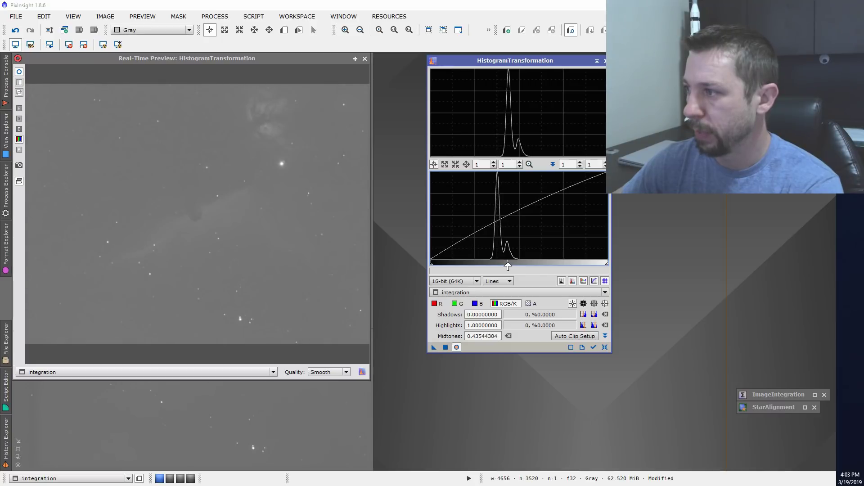
click(445, 348)
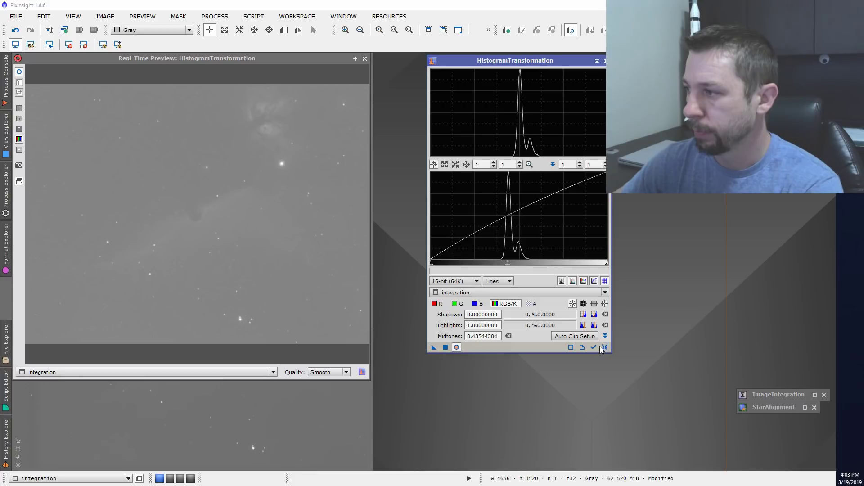
click(604, 348)
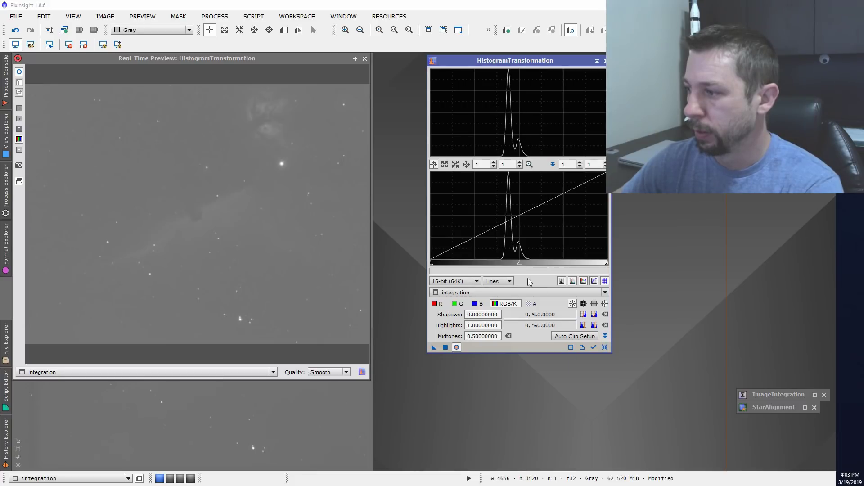
click(470, 293)
click(469, 309)
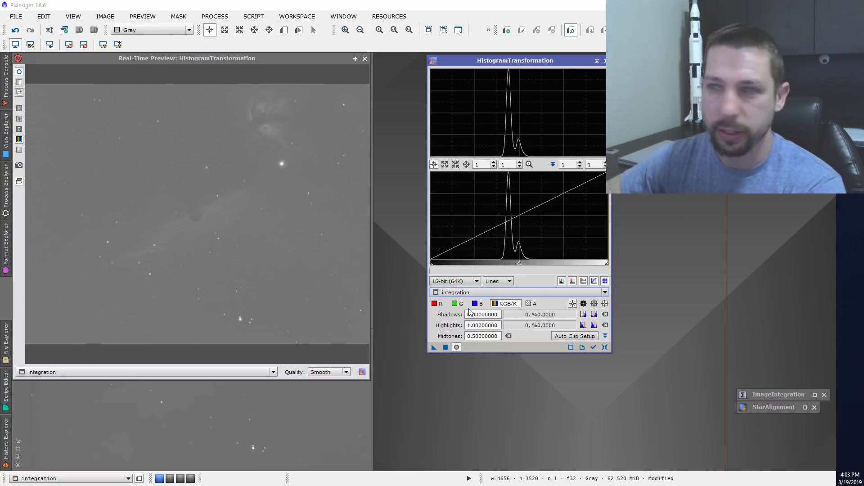
click(364, 59)
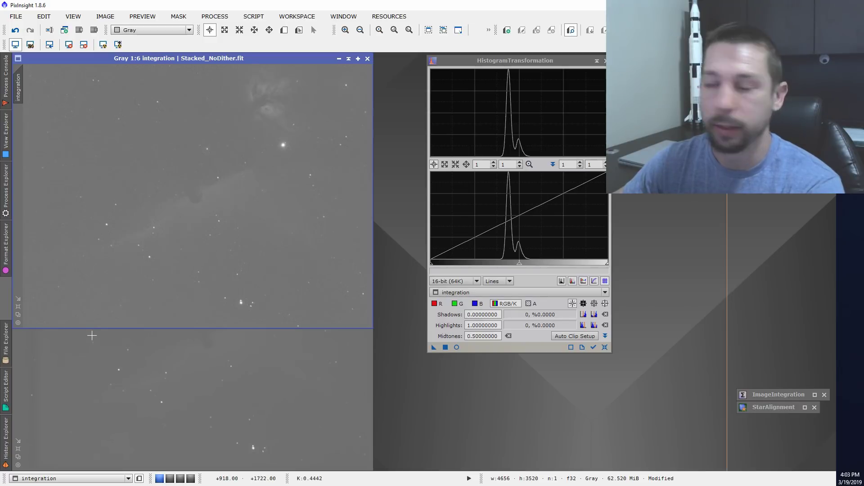
Clip the shadows of Stacked_NoDither at 0.38987342 with HistogramTransformation, checking the result in the real-time preview.
mouse_move(496, 287)
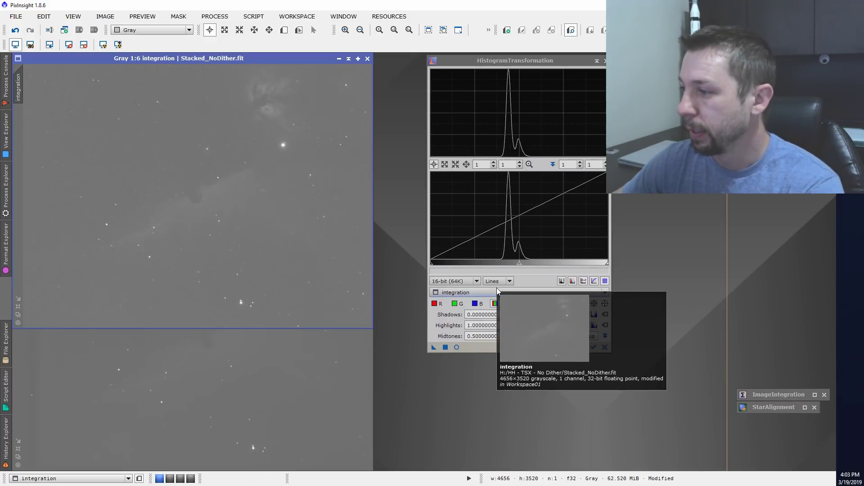
click(460, 58)
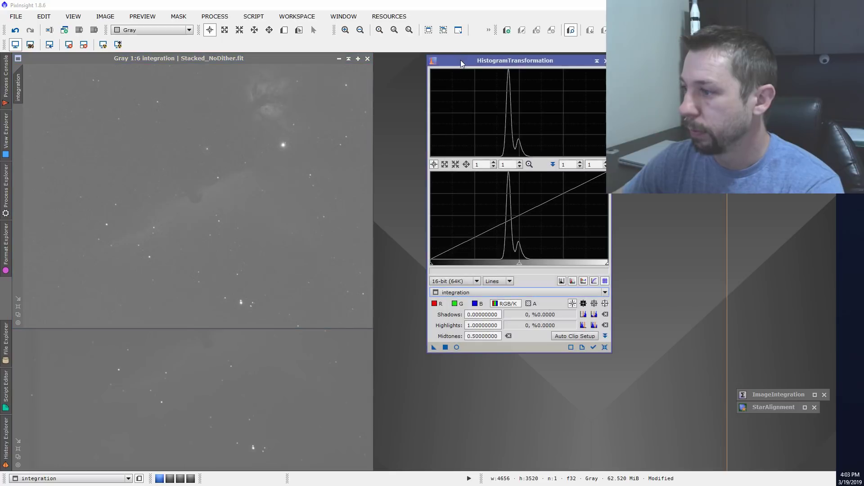
mouse_move(458, 294)
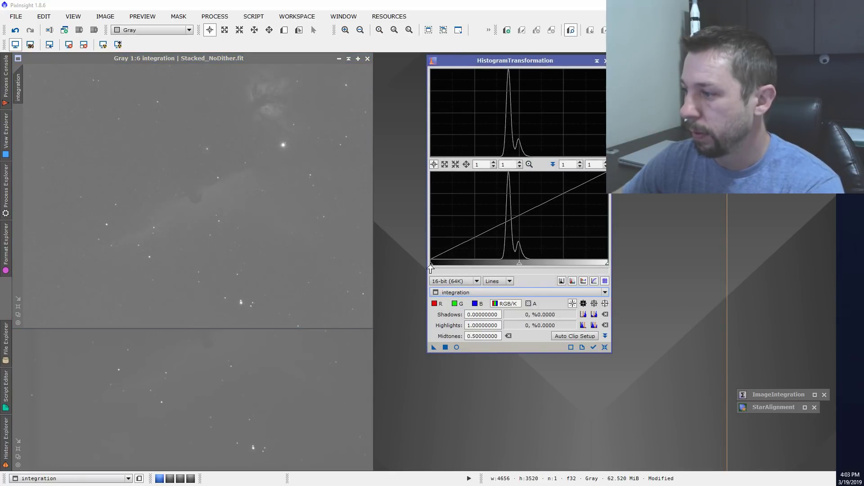
click(455, 347)
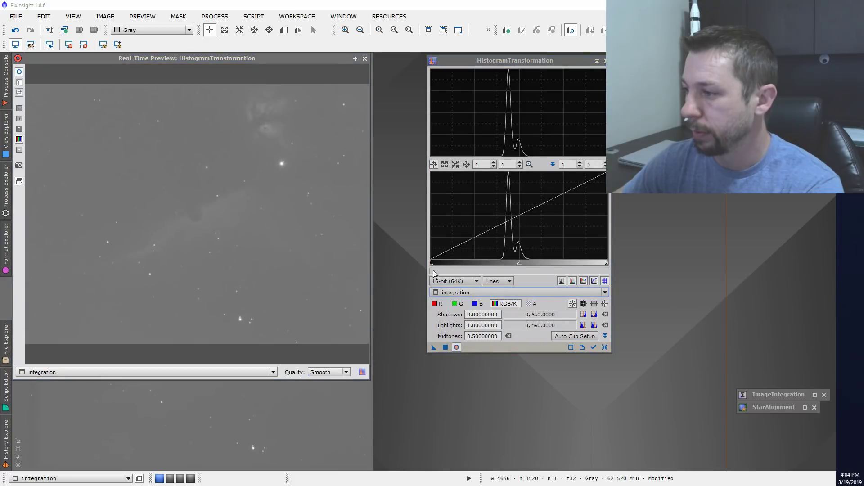
drag(431, 264, 500, 266)
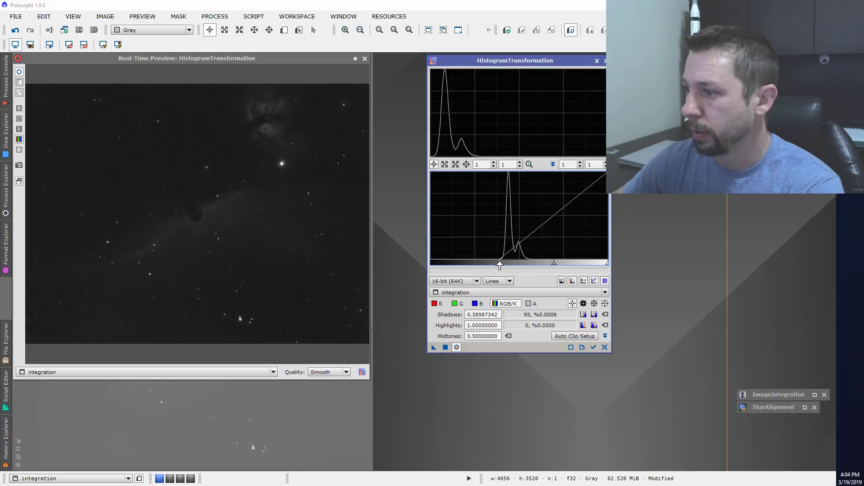
click(445, 347)
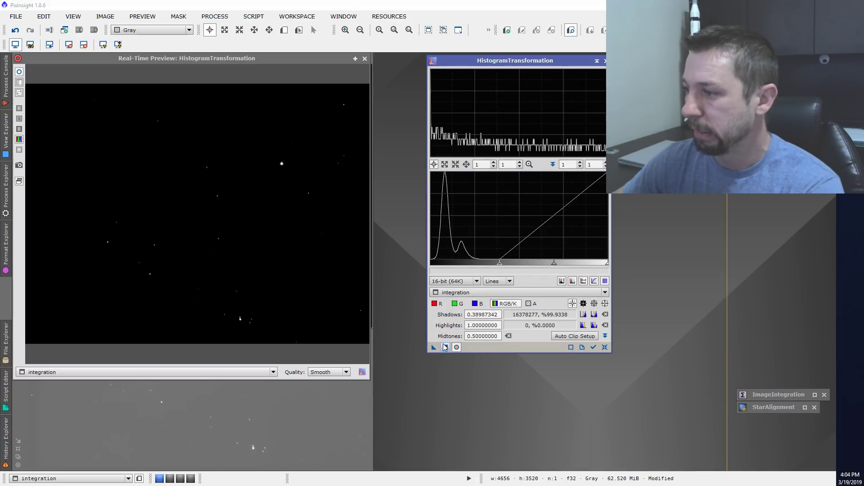
Clip the shadows of Stacked_Dither at 0.36455696 using the real-time preview, reset HistogramTransformation, and close the preview.
click(490, 291)
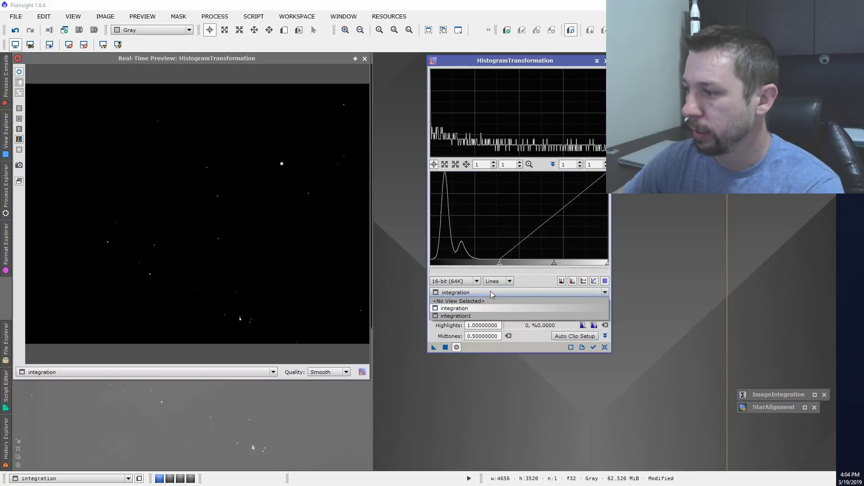
click(476, 315)
click(319, 414)
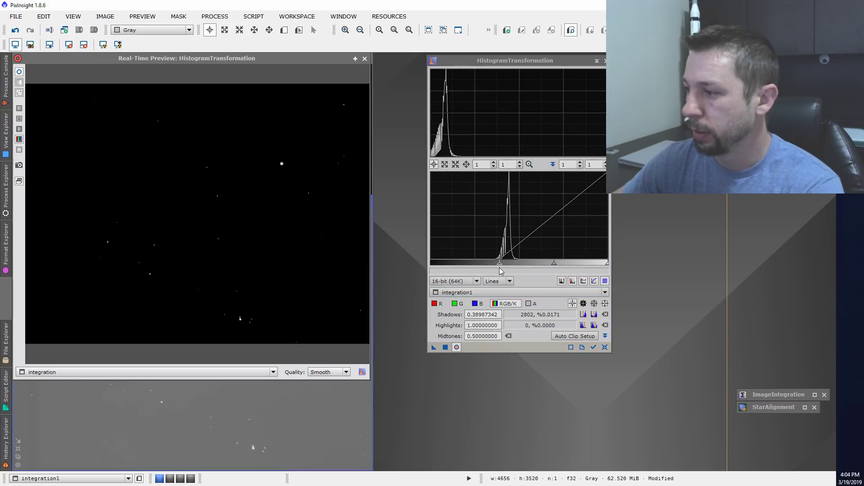
click(605, 347)
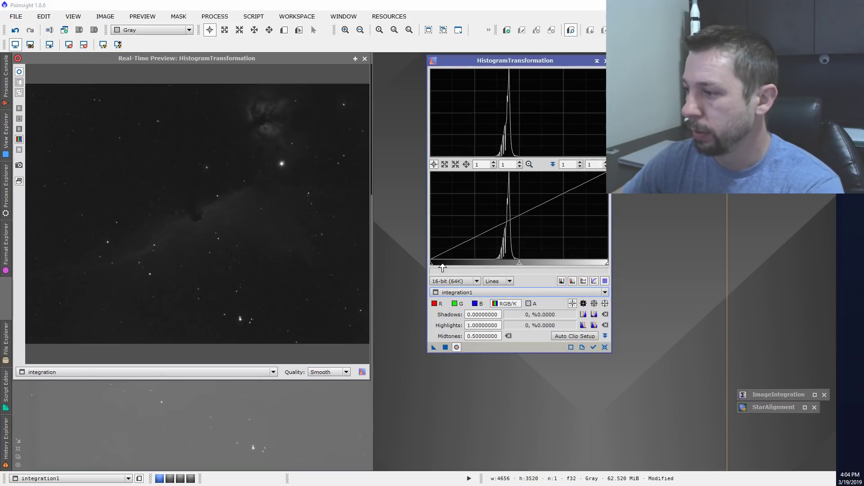
click(365, 59)
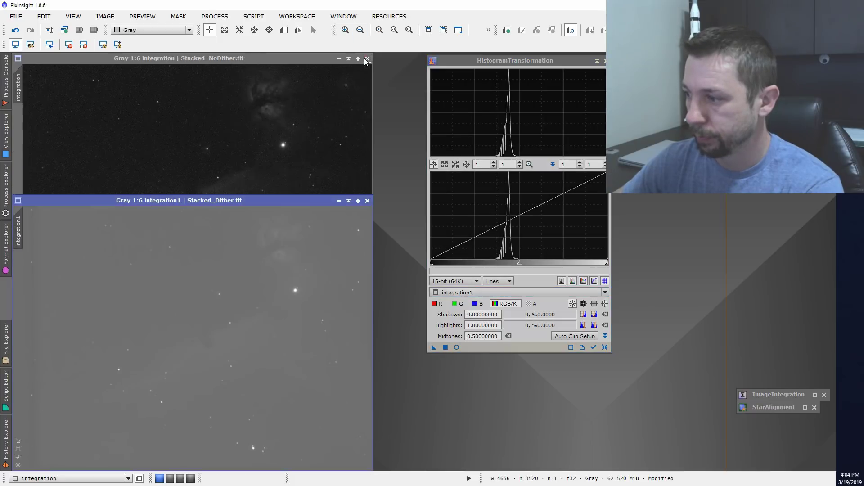
click(456, 347)
drag(431, 263, 495, 264)
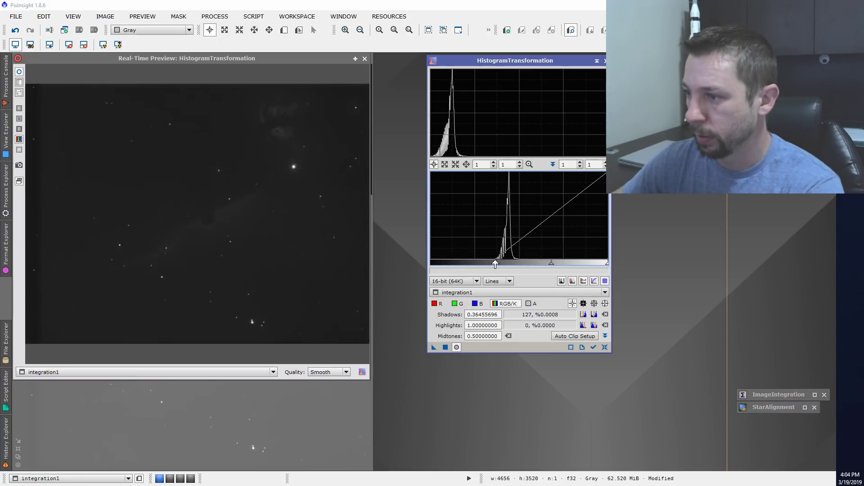
click(445, 347)
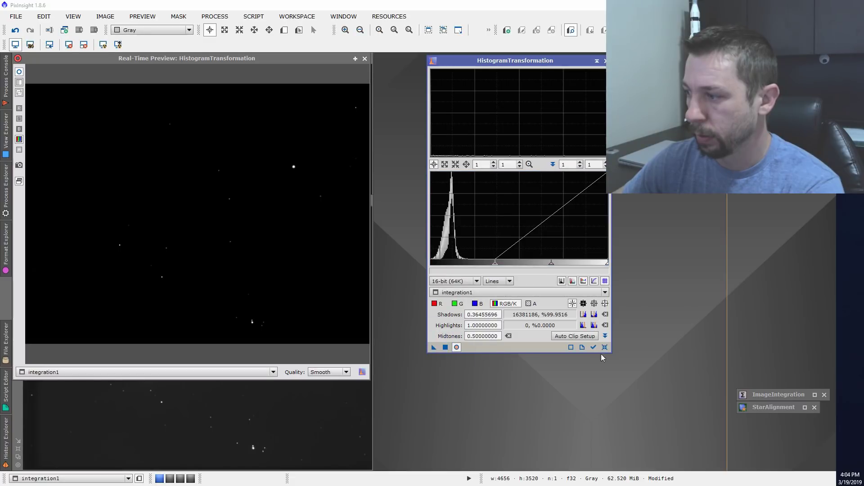
click(604, 347)
click(365, 59)
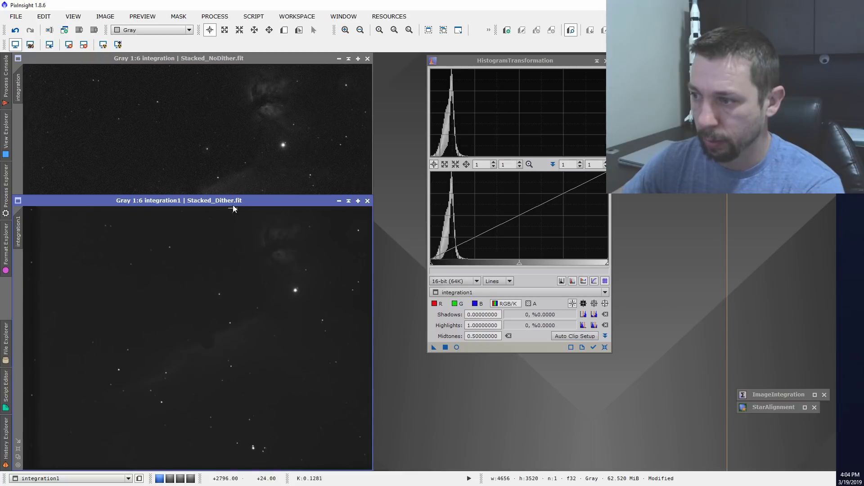
Collapse HistogramTransformation out of the way and arrange the two stacked images overlapping side by side, with Stacked_Dither in front.
click(597, 60)
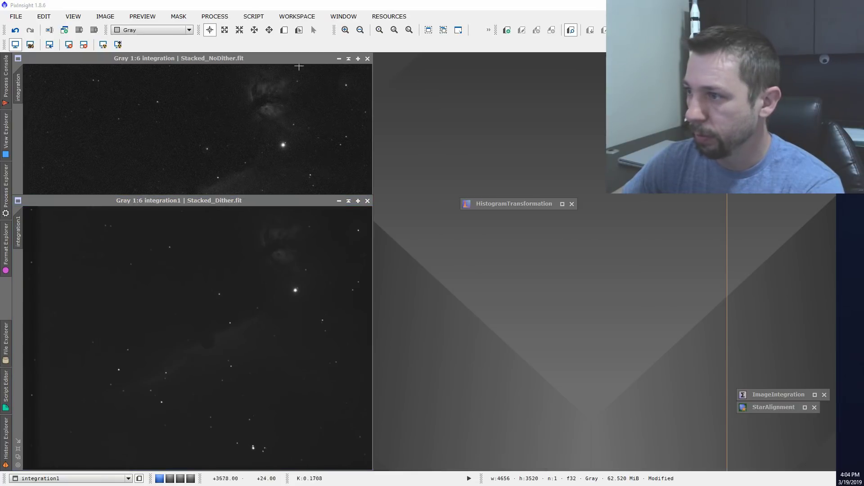
drag(509, 205, 766, 370)
drag(251, 59, 624, 67)
drag(258, 198, 271, 65)
drag(455, 68, 224, 71)
click(140, 68)
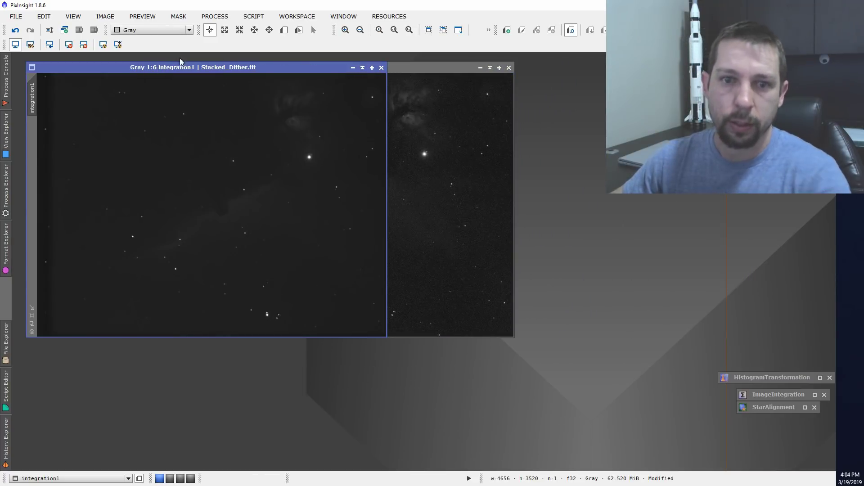
drag(411, 66, 434, 66)
click(138, 69)
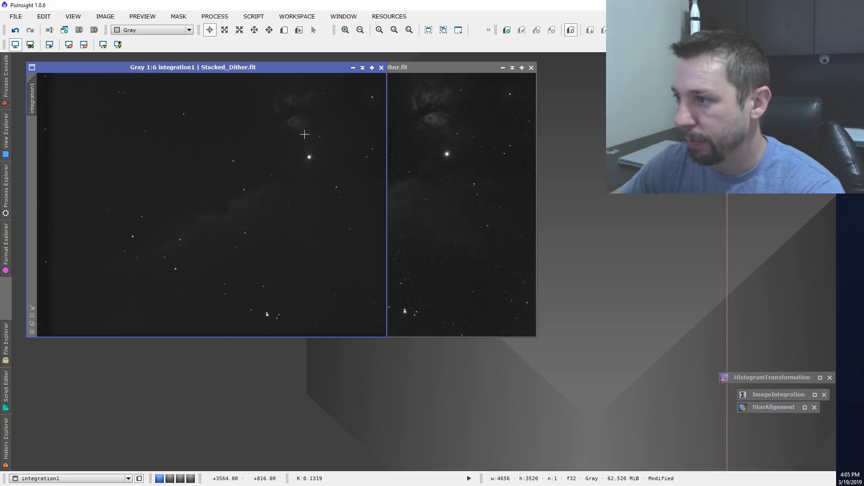
Examine the background noise around the Horsehead in Stacked_Dither and Stacked_NoDither at 2:1 zoom, with the images side by side.
scroll(304, 135, down, 2)
scroll(304, 133, up, 6)
scroll(304, 132, up, 4)
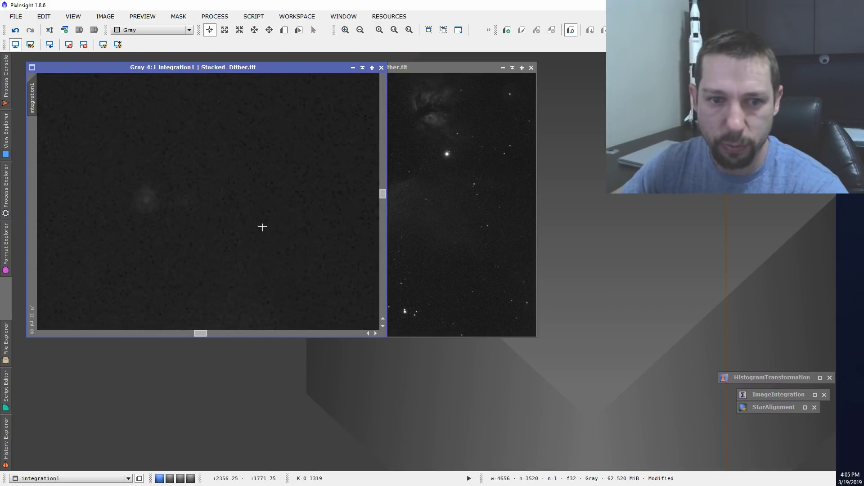
scroll(262, 227, down, 1)
scroll(263, 223, down, 2)
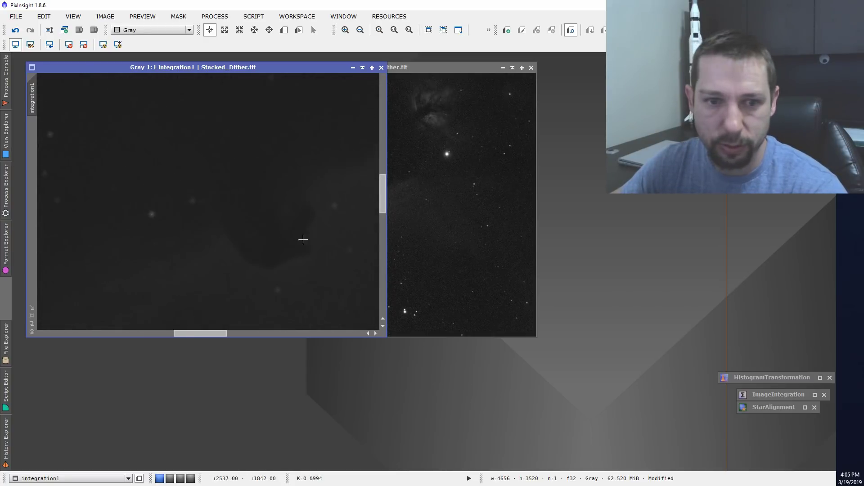
click(421, 72)
scroll(363, 205, up, 6)
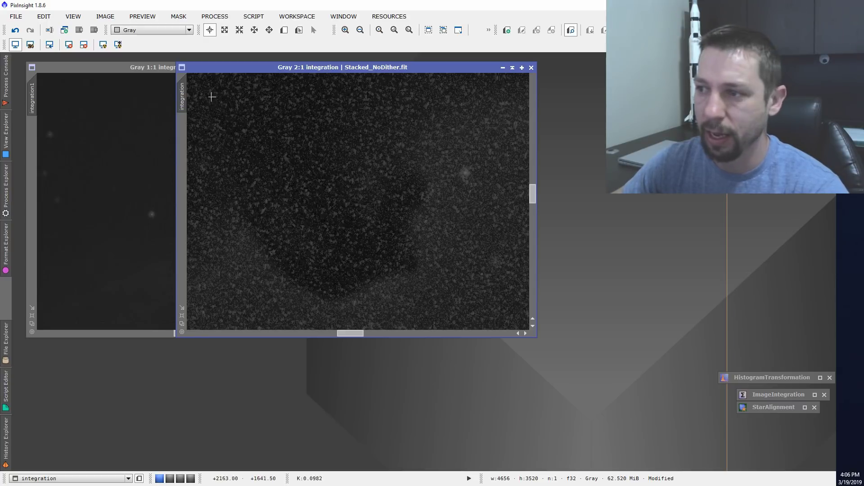
click(154, 66)
scroll(269, 169, up, 1)
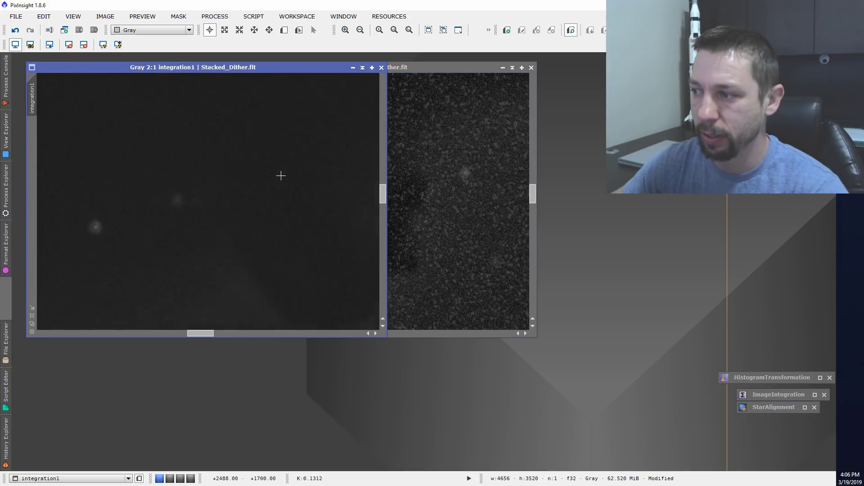
drag(537, 270, 679, 399)
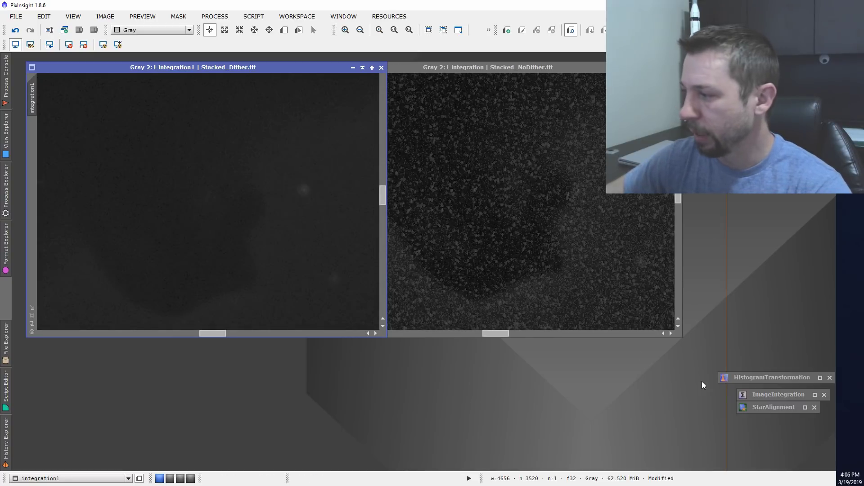